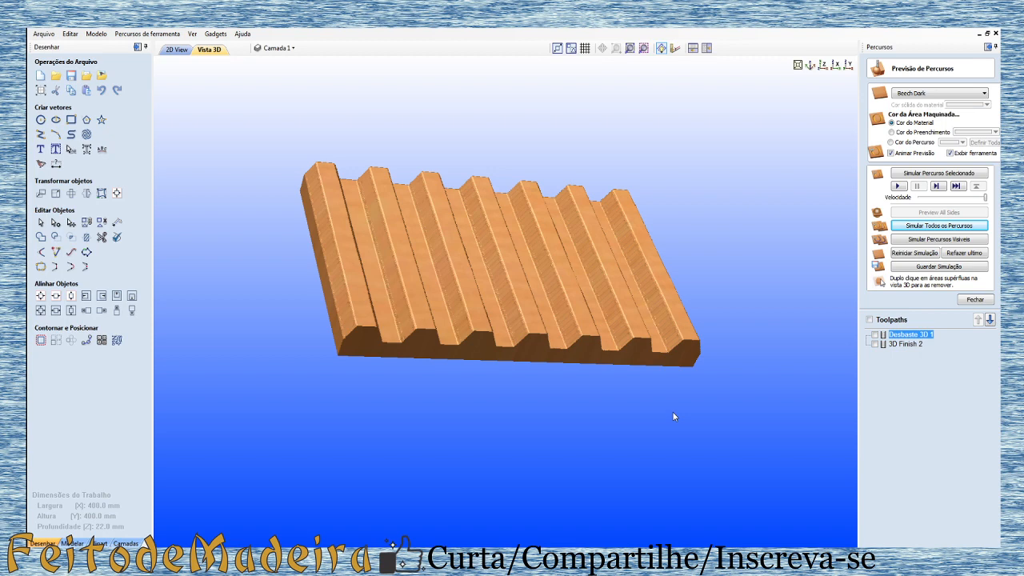
Step: Examine the simulated ridged panel from several angles and compare it with its relief in the 2D layout
{"action": "left_click_drag", "start_coordinate": [591, 372], "coordinate": [529, 357]}
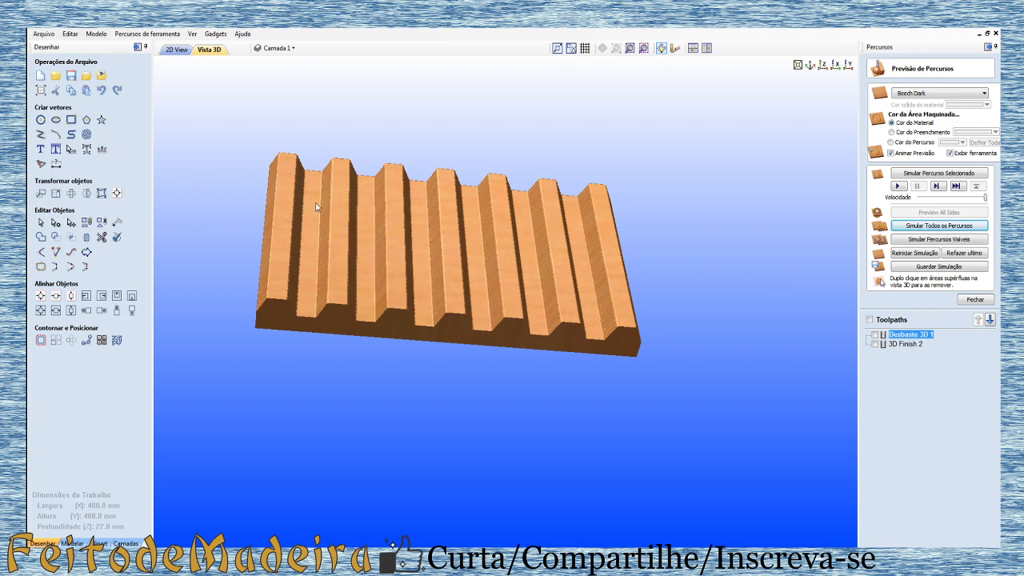
{"action": "left_click_drag", "start_coordinate": [393, 271], "coordinate": [449, 294]}
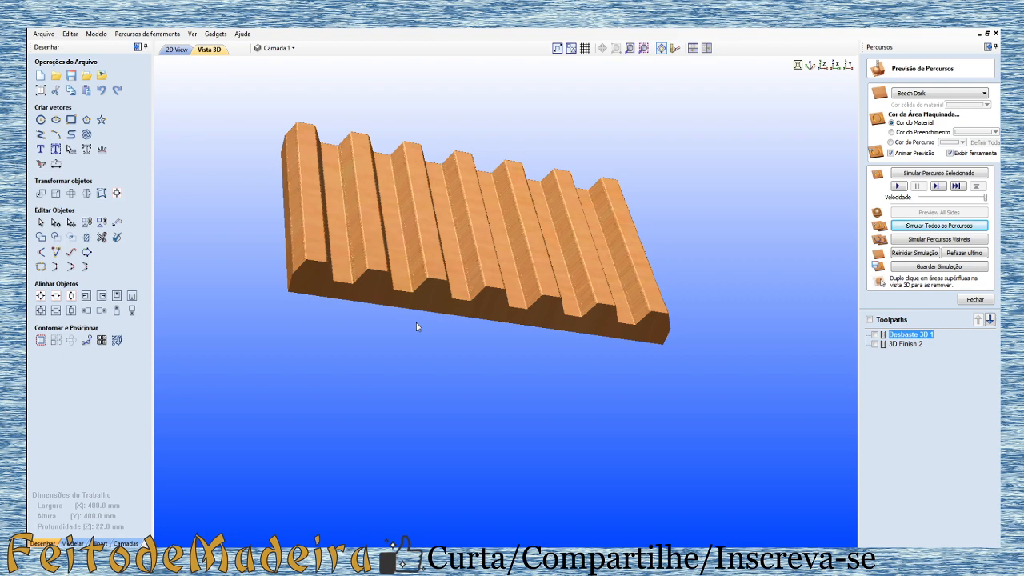
{"action": "left_click_drag", "start_coordinate": [483, 194], "coordinate": [388, 243]}
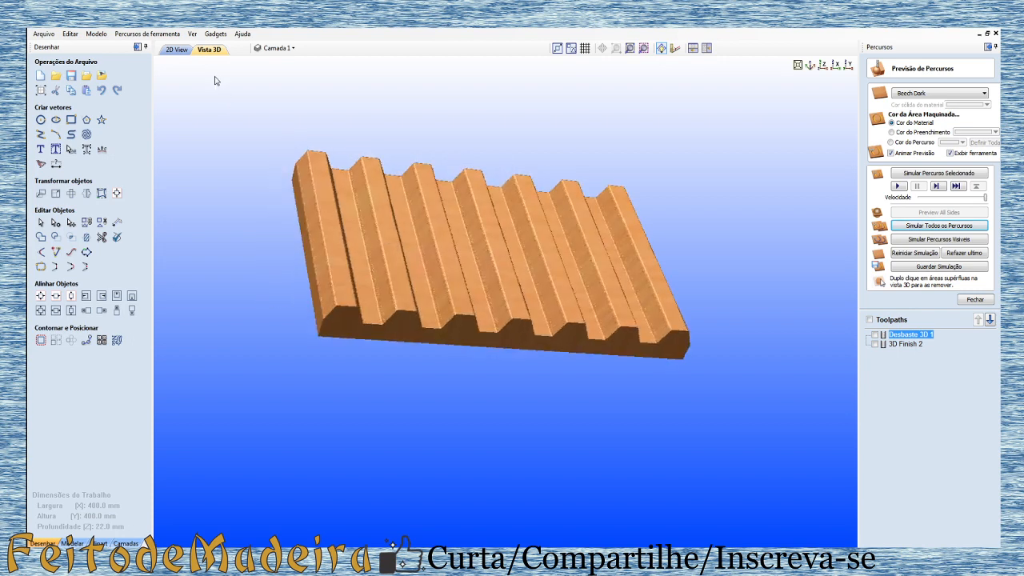
{"action": "left_click", "coordinate": [175, 50]}
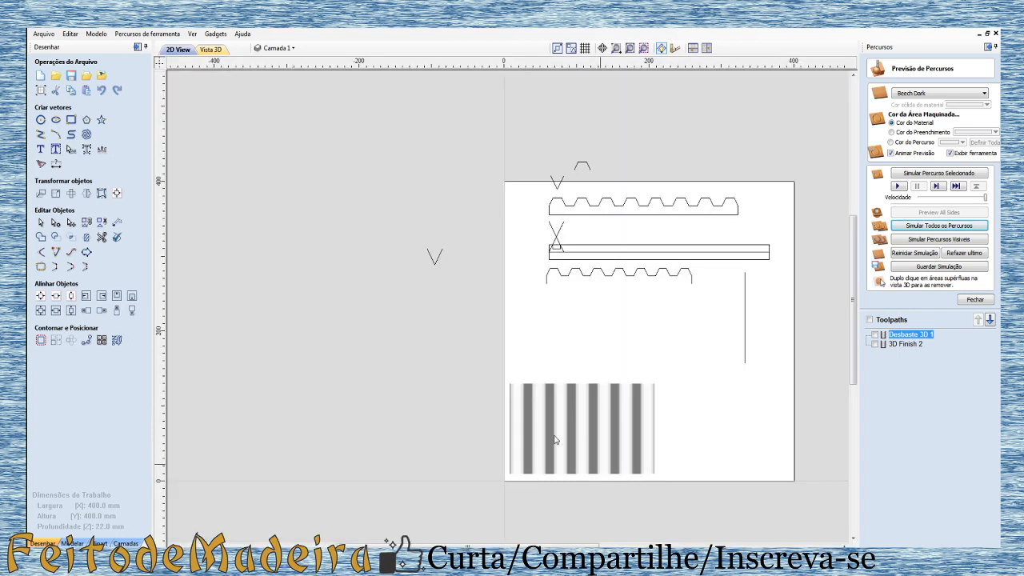
{"action": "scroll", "coordinate": [628, 484], "scroll_direction": "up", "scroll_amount": 1}
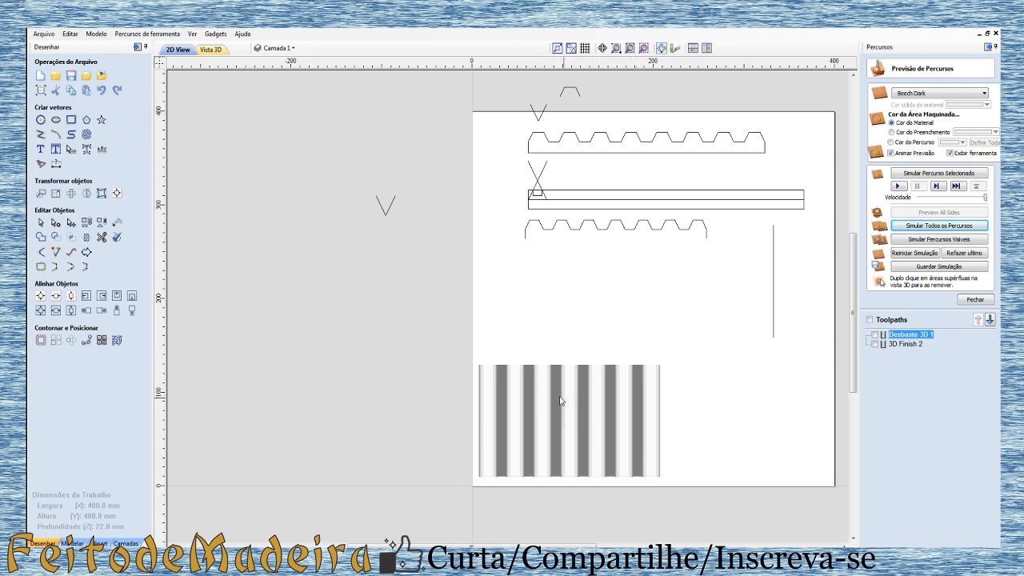
{"action": "left_click", "coordinate": [211, 50]}
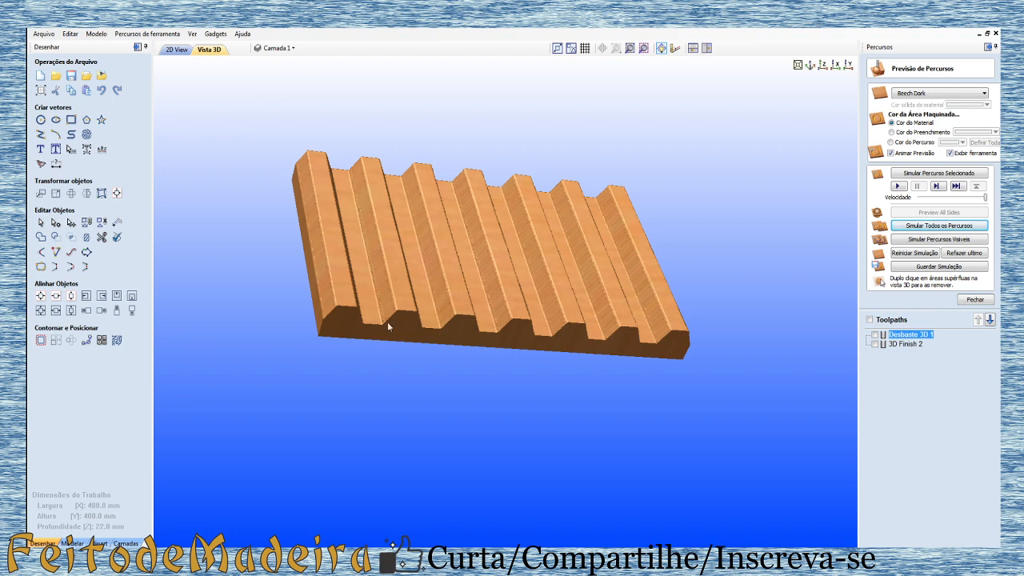
{"action": "left_click_drag", "start_coordinate": [543, 300], "coordinate": [216, 274]}
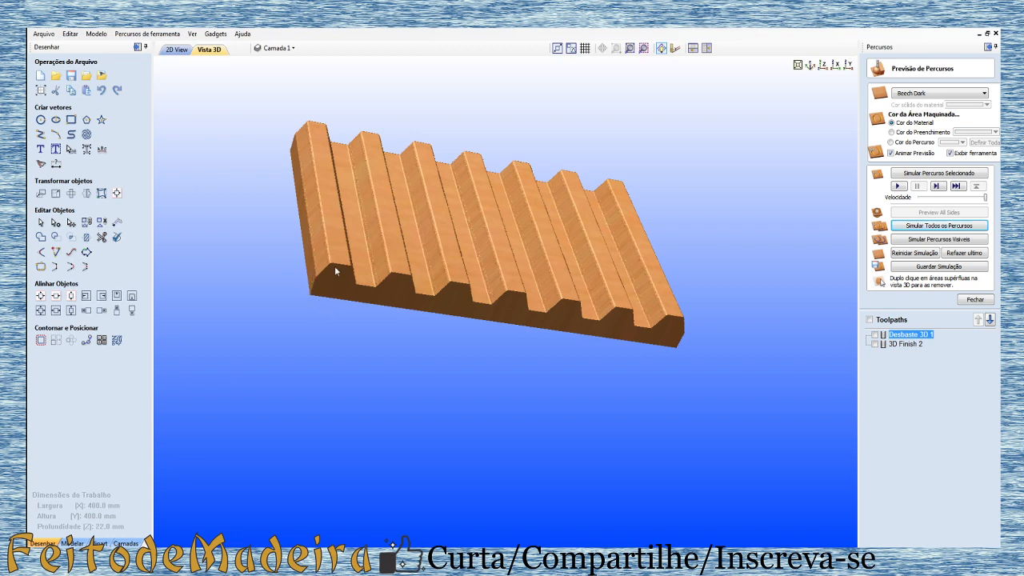
Step: Reset the toolpath preview, simulate all toolpaths on the full block and view the machined ridges from above
{"action": "left_click", "coordinate": [914, 254]}
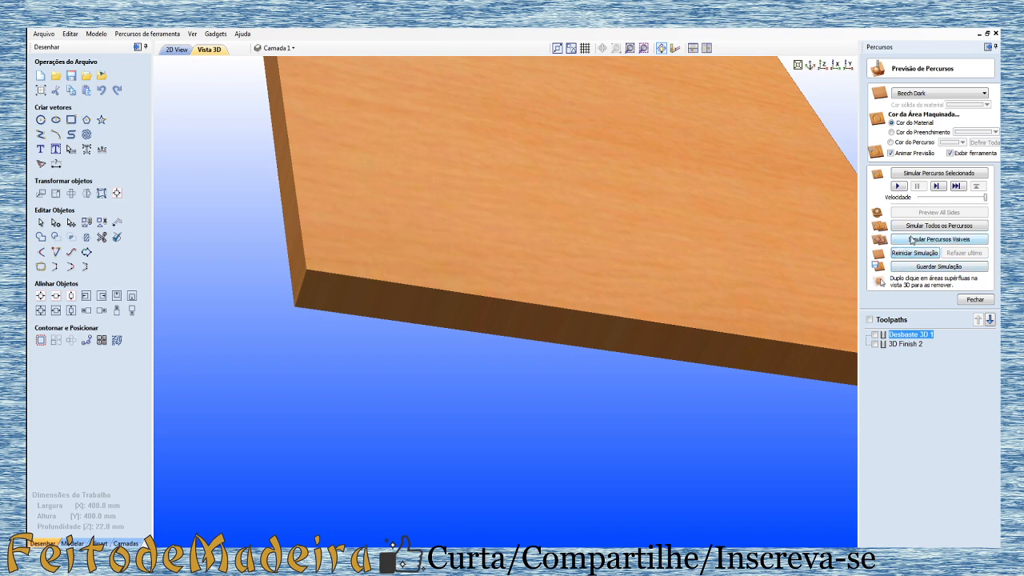
{"action": "left_click", "coordinate": [917, 232]}
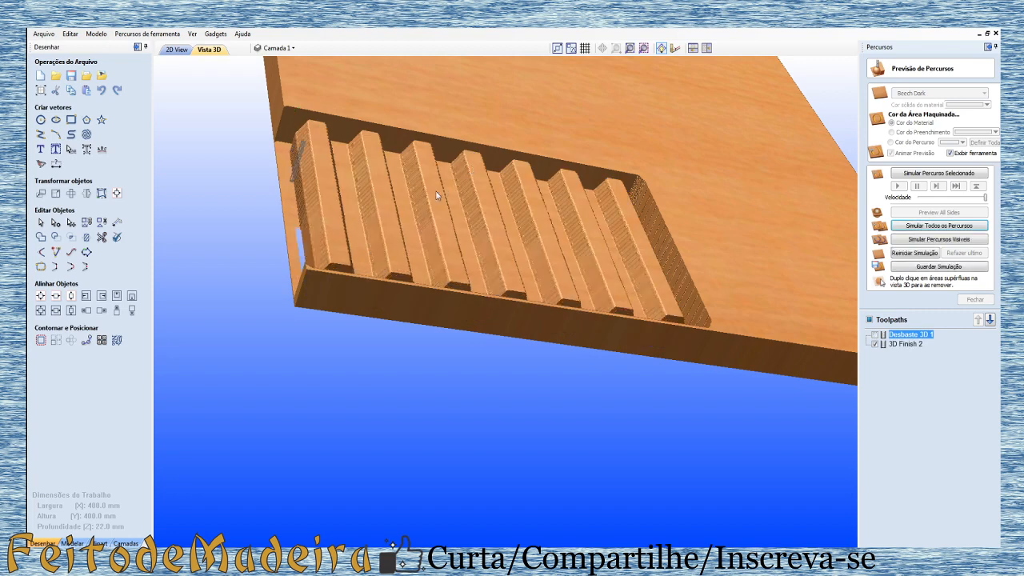
{"action": "left_click_drag", "start_coordinate": [497, 185], "coordinate": [417, 234]}
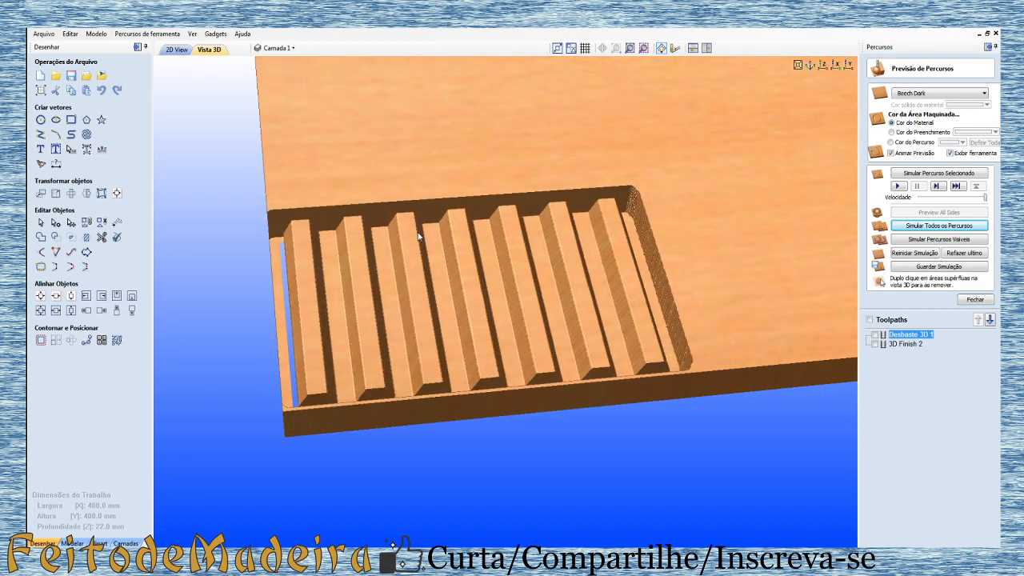
Step: Reset the preview again and play the simulation of the roughing toolpath Desbaste 3D 1
{"action": "left_click", "coordinate": [913, 253]}
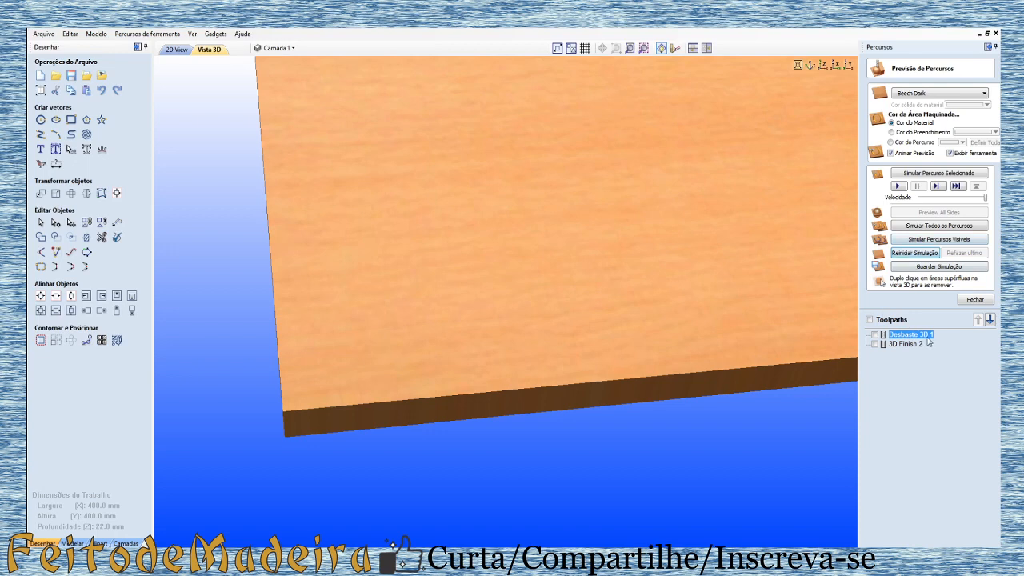
{"action": "left_click", "coordinate": [897, 186]}
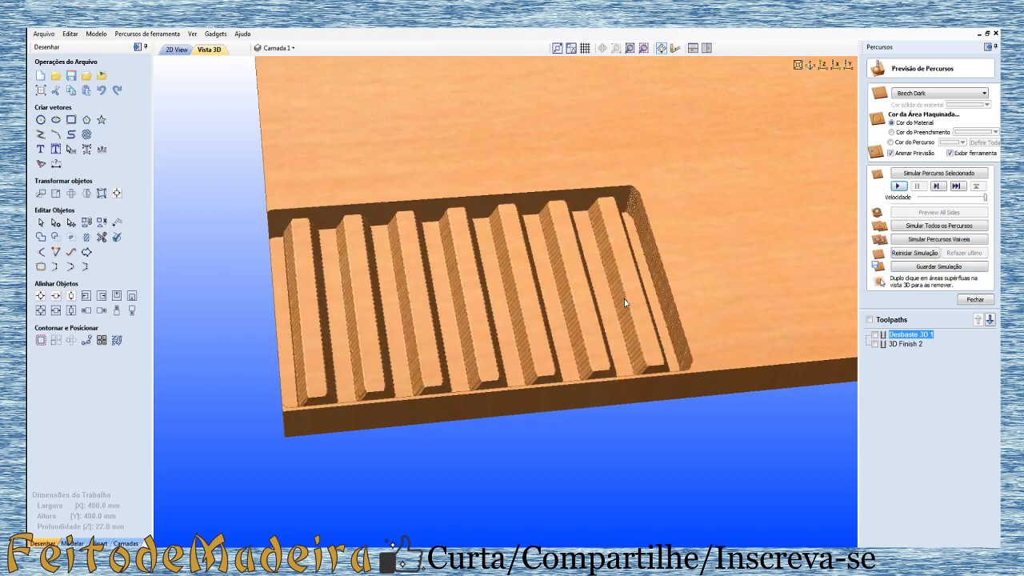
Step: Examine the roughed ridges, the side walls and the stepped surfaces of the machined pocket from several angles
{"action": "left_click_drag", "start_coordinate": [625, 292], "coordinate": [692, 239]}
{"action": "left_click_drag", "start_coordinate": [466, 239], "coordinate": [480, 204]}
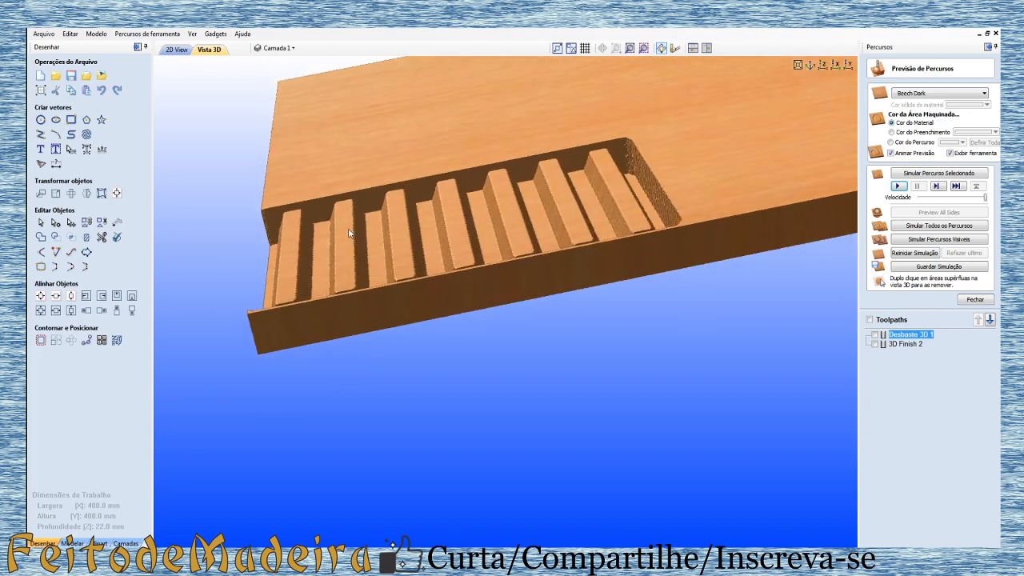
{"action": "mouse_move", "coordinate": [347, 229]}
{"action": "left_mouse_down"}
{"action": "mouse_move", "coordinate": [395, 191]}
{"action": "mouse_move", "coordinate": [443, 208]}
{"action": "mouse_move", "coordinate": [349, 216]}
{"action": "left_mouse_up"}
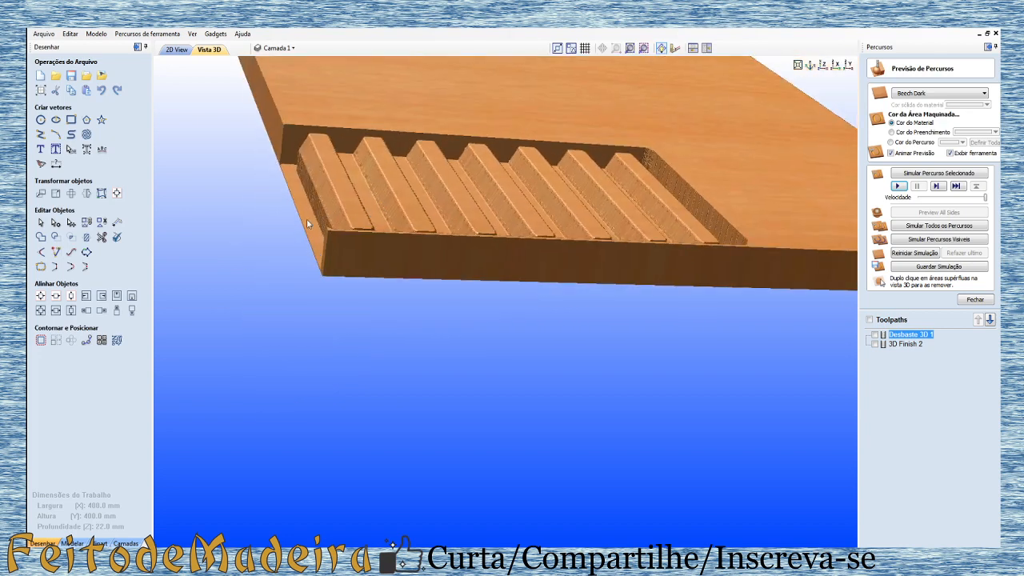
{"action": "left_click_drag", "start_coordinate": [572, 238], "coordinate": [658, 215]}
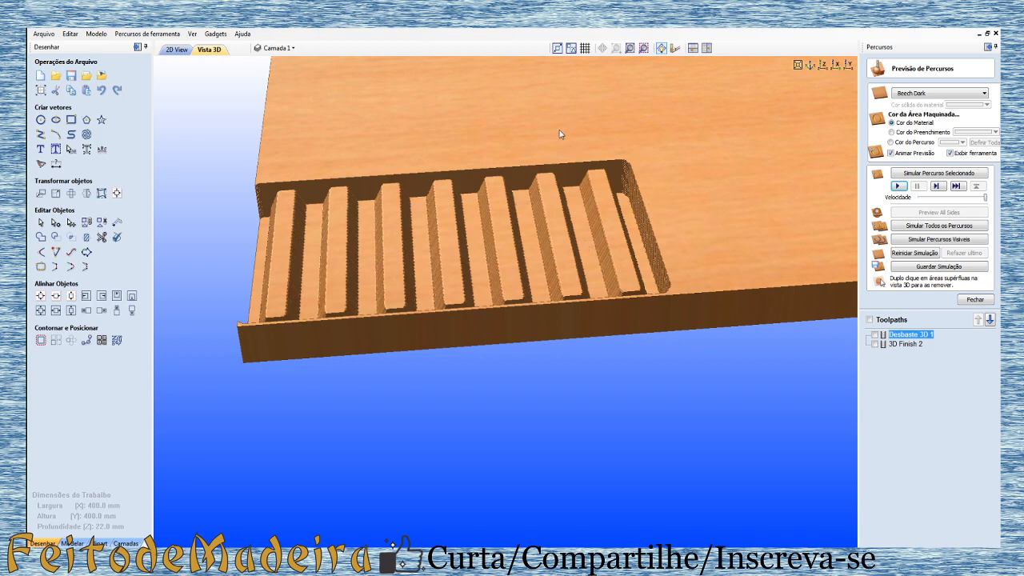
{"action": "left_click_drag", "start_coordinate": [618, 275], "coordinate": [541, 252]}
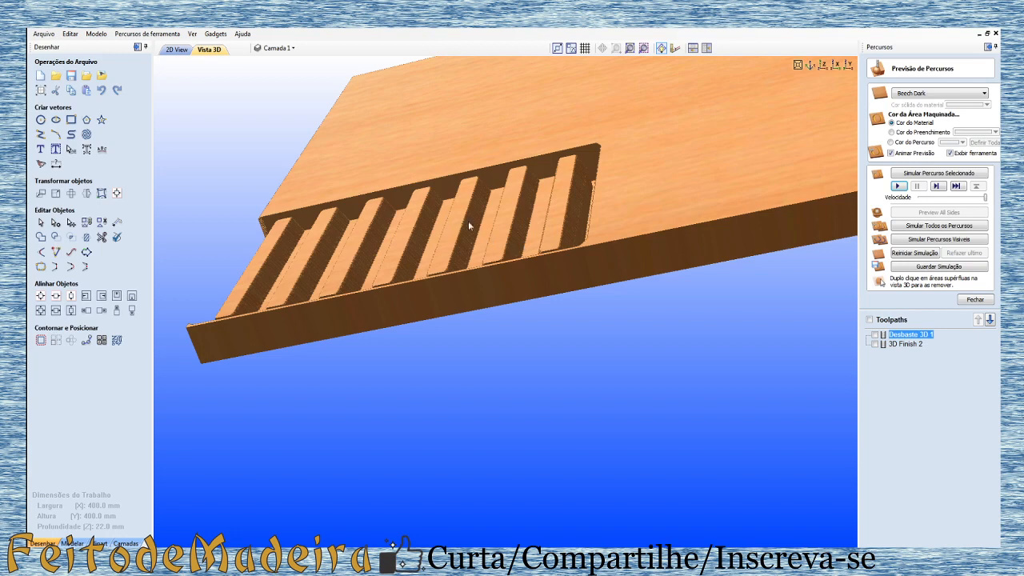
{"action": "mouse_move", "coordinate": [612, 245]}
{"action": "left_mouse_down"}
{"action": "mouse_move", "coordinate": [654, 264]}
{"action": "mouse_move", "coordinate": [646, 285]}
{"action": "mouse_move", "coordinate": [597, 272]}
{"action": "mouse_move", "coordinate": [603, 245]}
{"action": "left_mouse_up"}
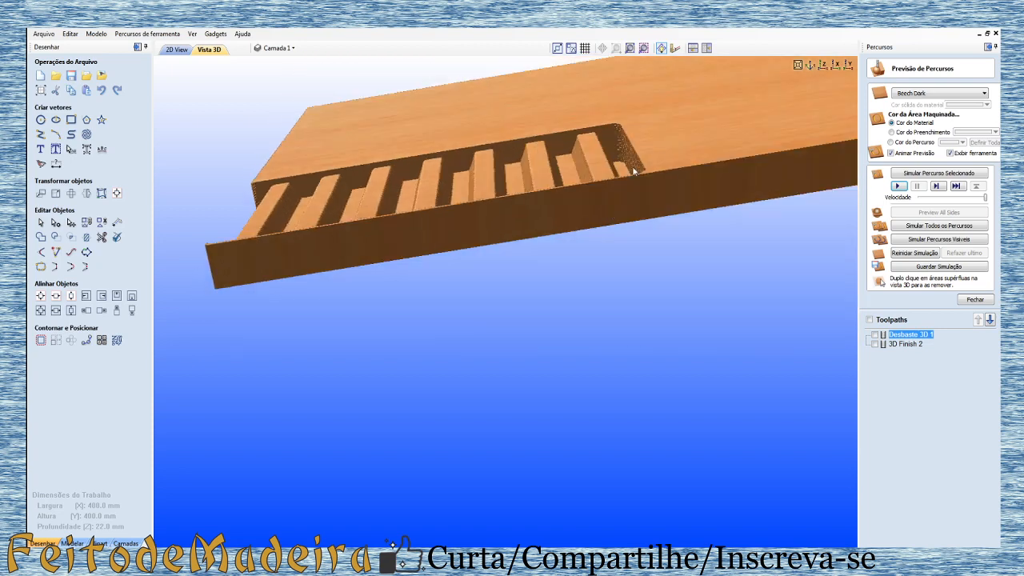
{"action": "left_click_drag", "start_coordinate": [593, 197], "coordinate": [544, 264]}
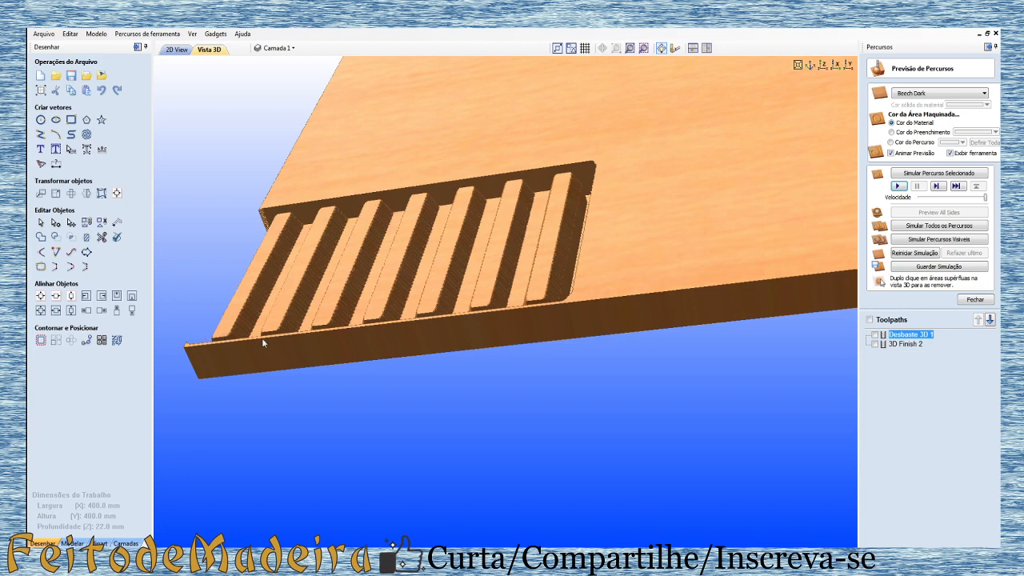
{"action": "left_click_drag", "start_coordinate": [629, 329], "coordinate": [461, 433]}
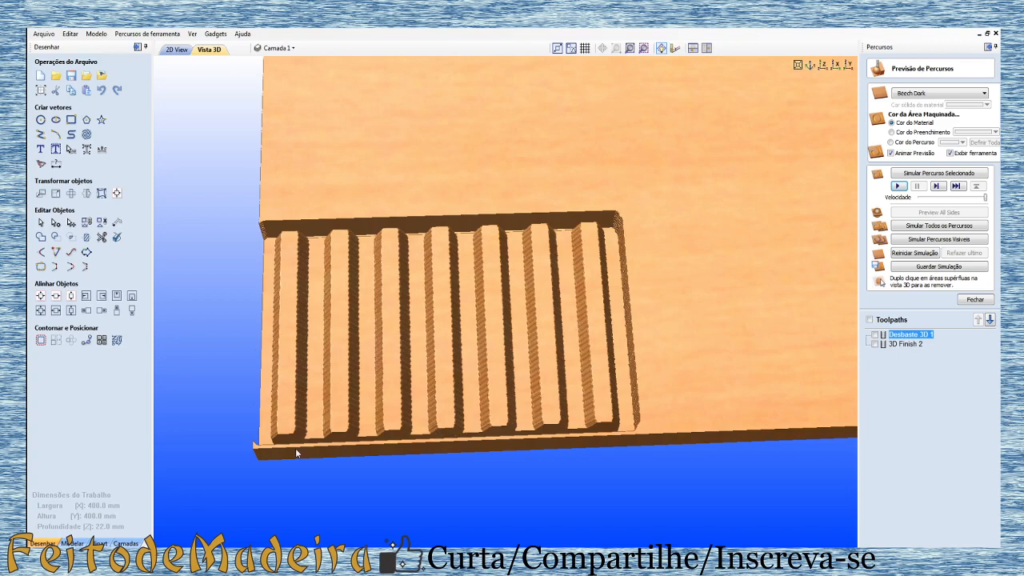
{"action": "left_click_drag", "start_coordinate": [295, 448], "coordinate": [566, 347]}
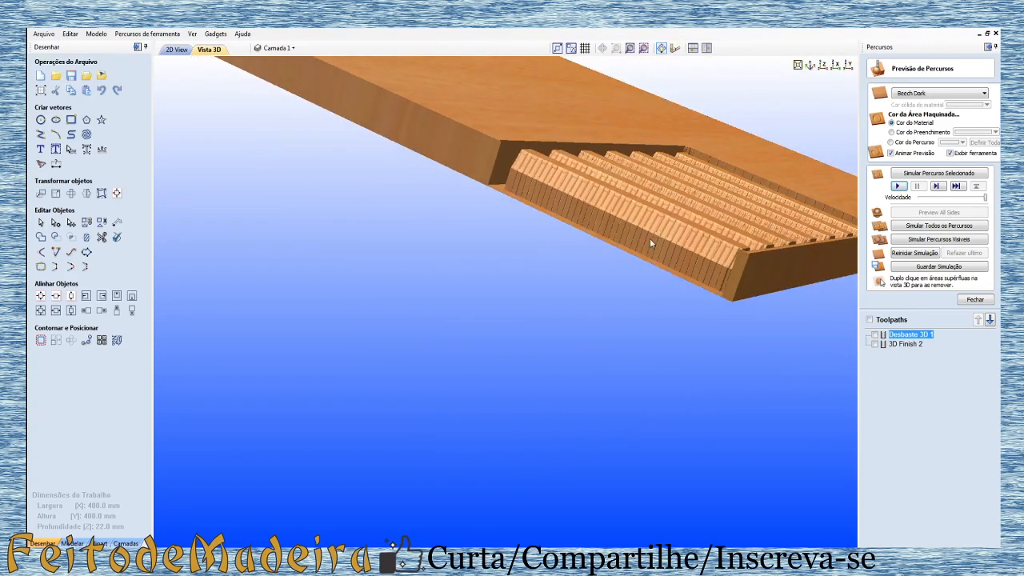
{"action": "left_click_drag", "start_coordinate": [654, 253], "coordinate": [418, 242]}
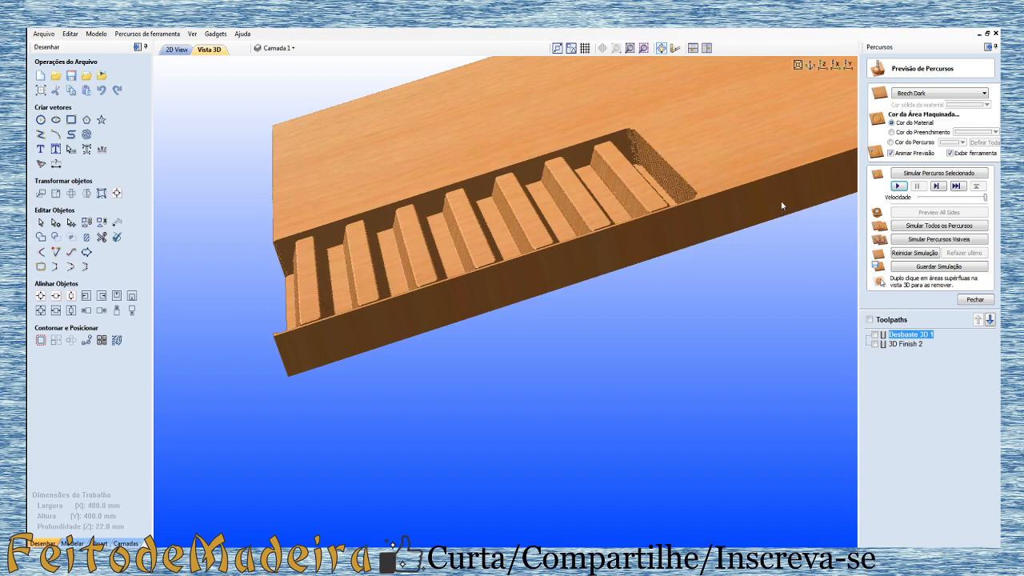
{"action": "left_click_drag", "start_coordinate": [781, 205], "coordinate": [809, 248]}
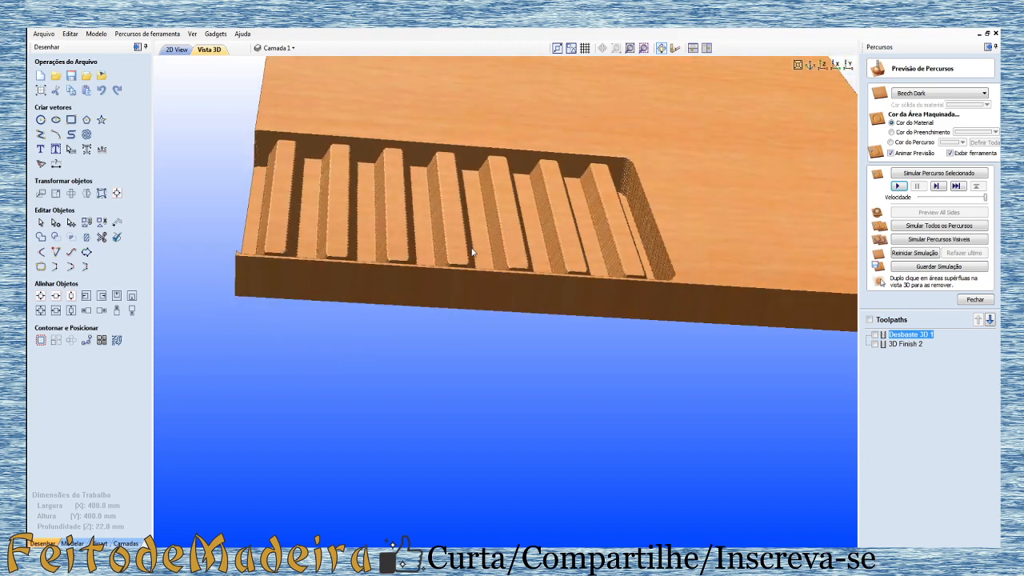
{"action": "left_click_drag", "start_coordinate": [472, 253], "coordinate": [499, 272]}
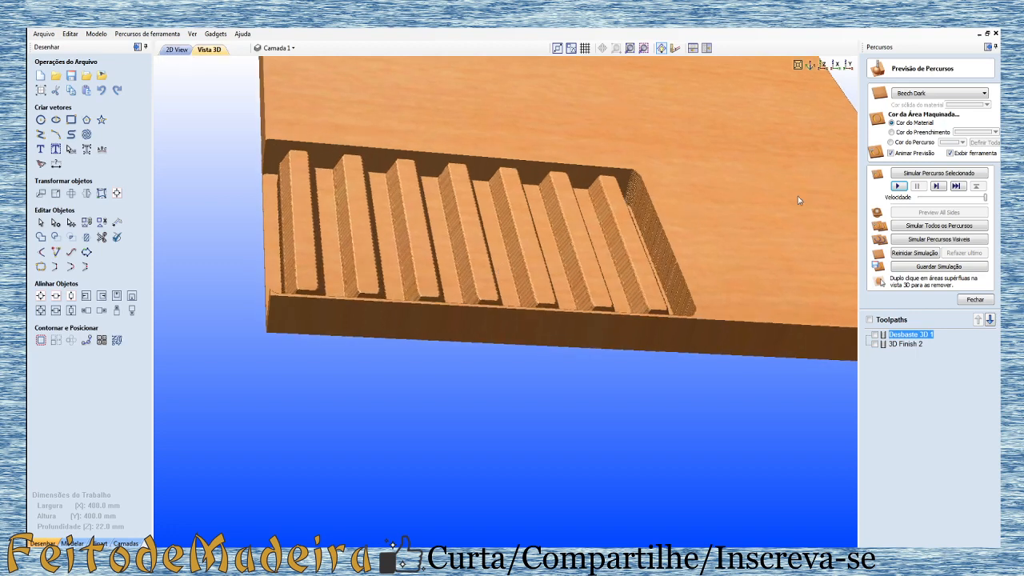
Step: Reset the simulation, close the toolpath preview and view the unmachined 3D model at an angle
{"action": "left_click", "coordinate": [920, 254]}
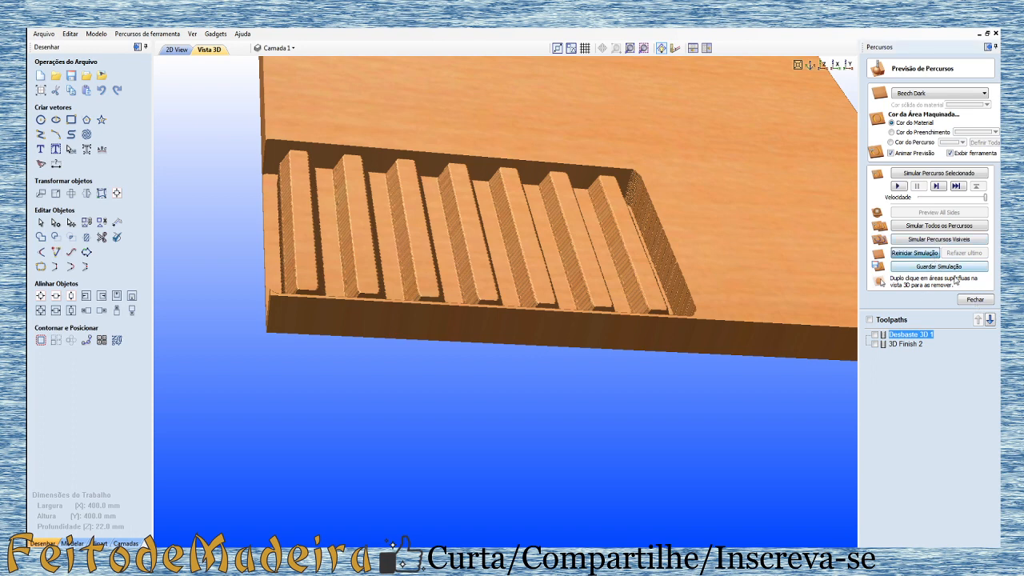
{"action": "left_click", "coordinate": [976, 300]}
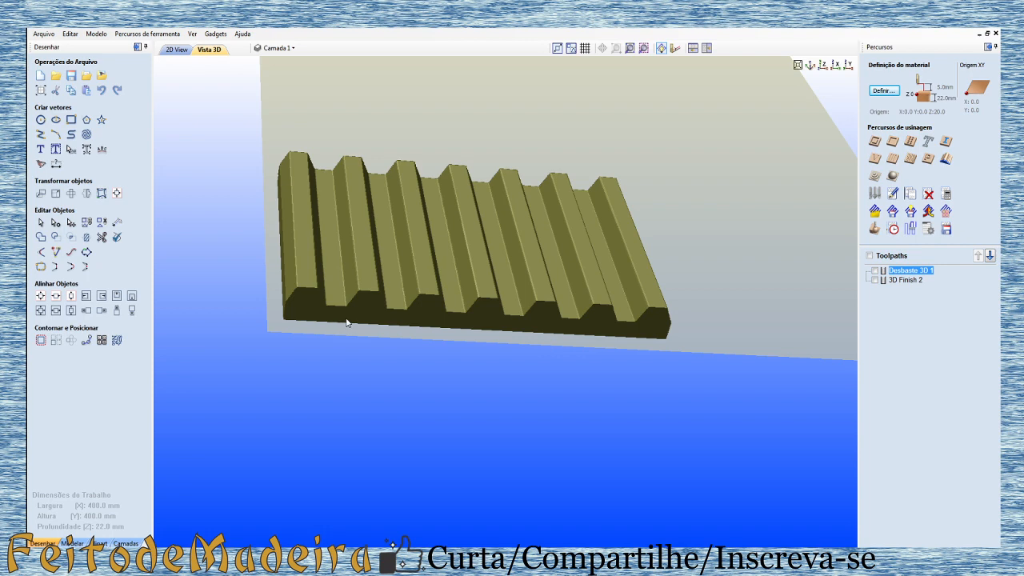
{"action": "left_click_drag", "start_coordinate": [368, 308], "coordinate": [402, 285]}
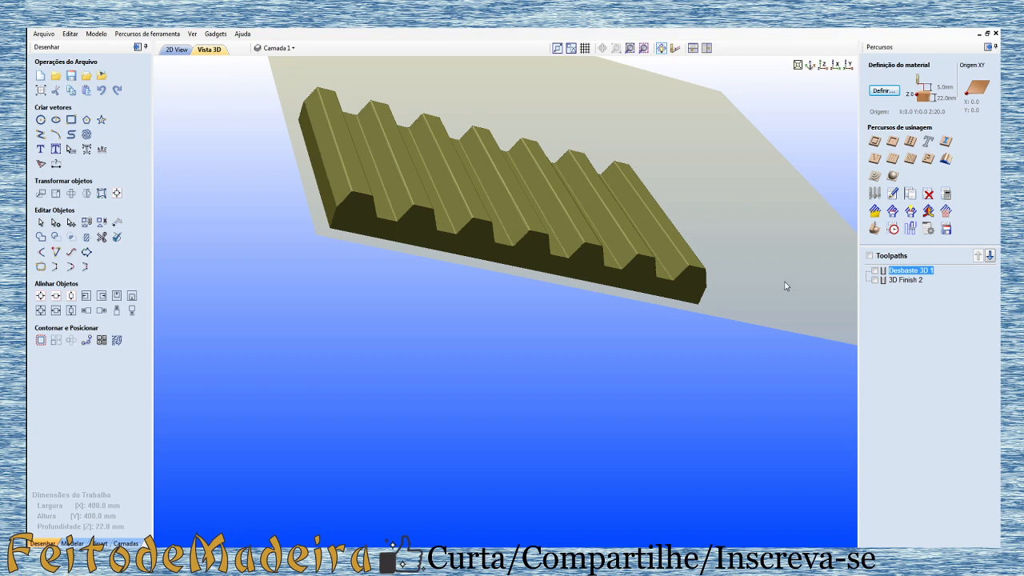
Step: Select the open ridged profile vector below the long rectangle in the 2D layout and compare it with the 3D model
{"action": "left_click", "coordinate": [177, 50]}
{"action": "scroll", "coordinate": [568, 328], "scroll_direction": "up", "scroll_amount": 1}
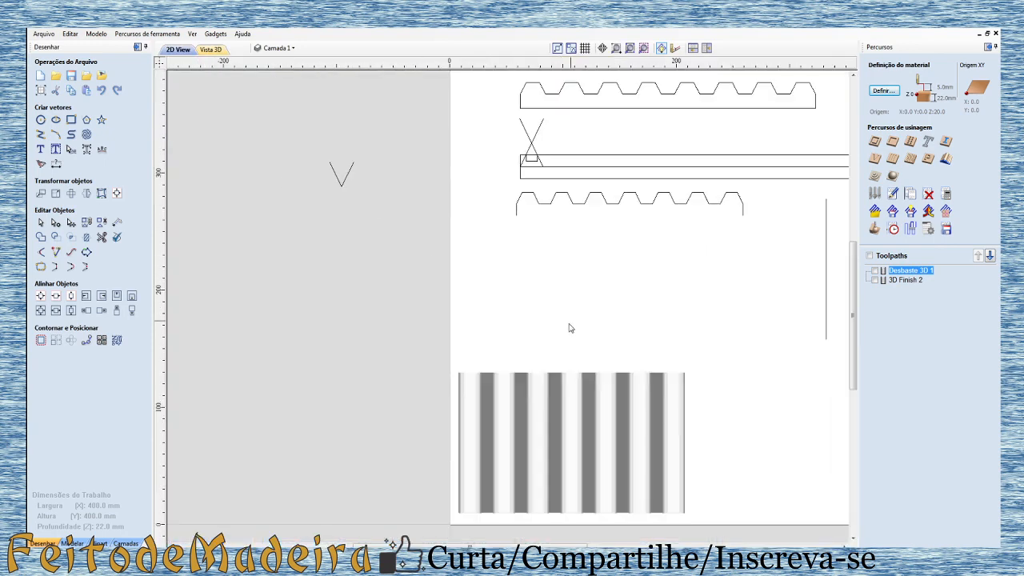
{"action": "scroll", "coordinate": [576, 216], "scroll_direction": "up", "scroll_amount": 1}
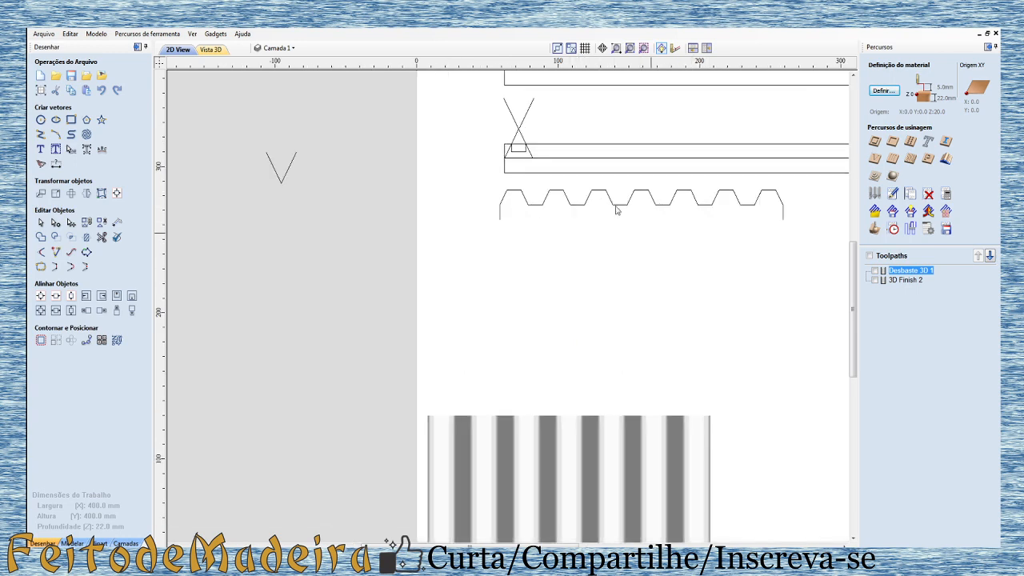
{"action": "scroll", "coordinate": [660, 276], "scroll_direction": "down", "scroll_amount": 1}
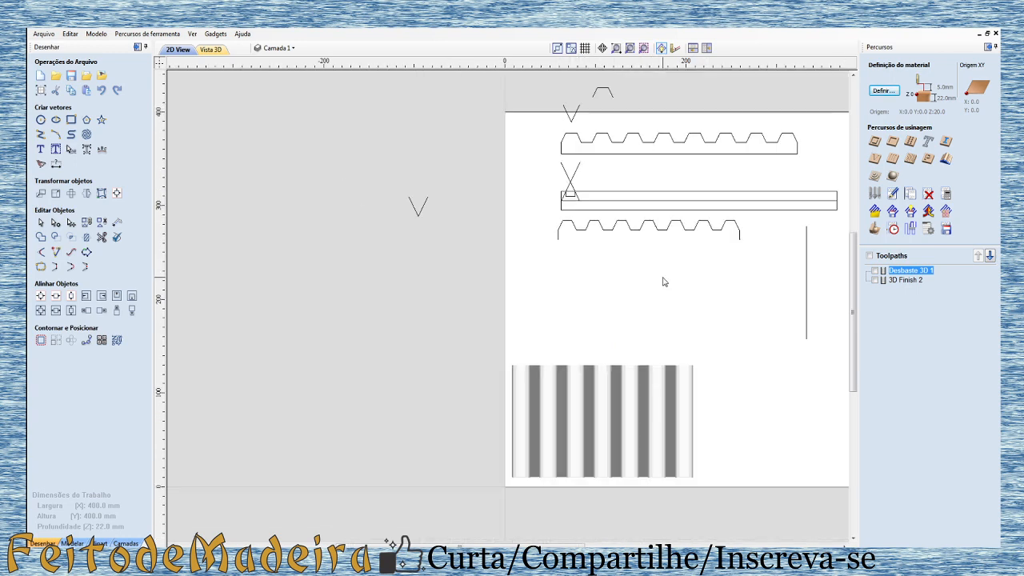
{"action": "left_click", "coordinate": [612, 409]}
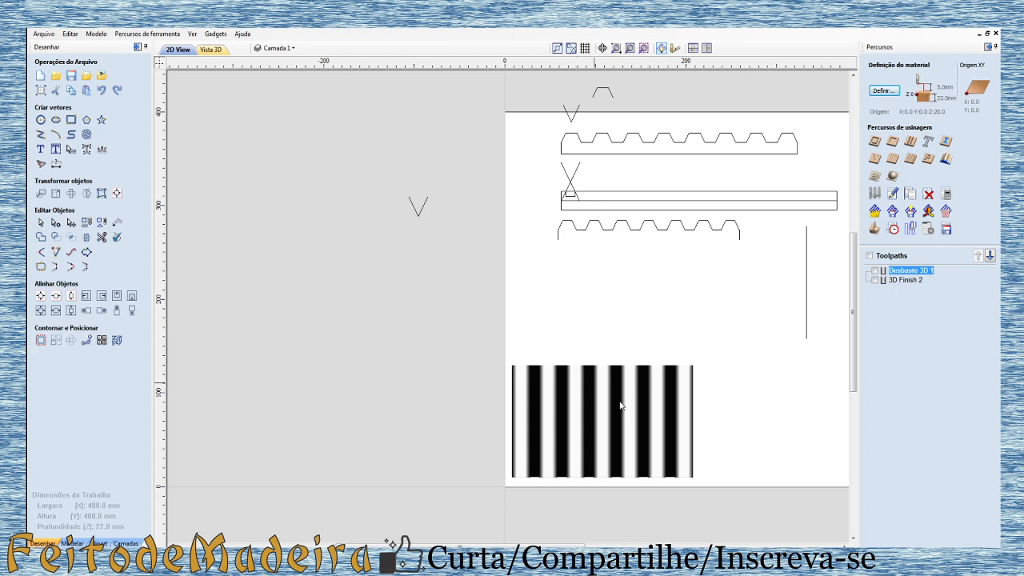
{"action": "left_click", "coordinate": [714, 233]}
{"action": "scroll", "coordinate": [743, 231], "scroll_direction": "up", "scroll_amount": 4}
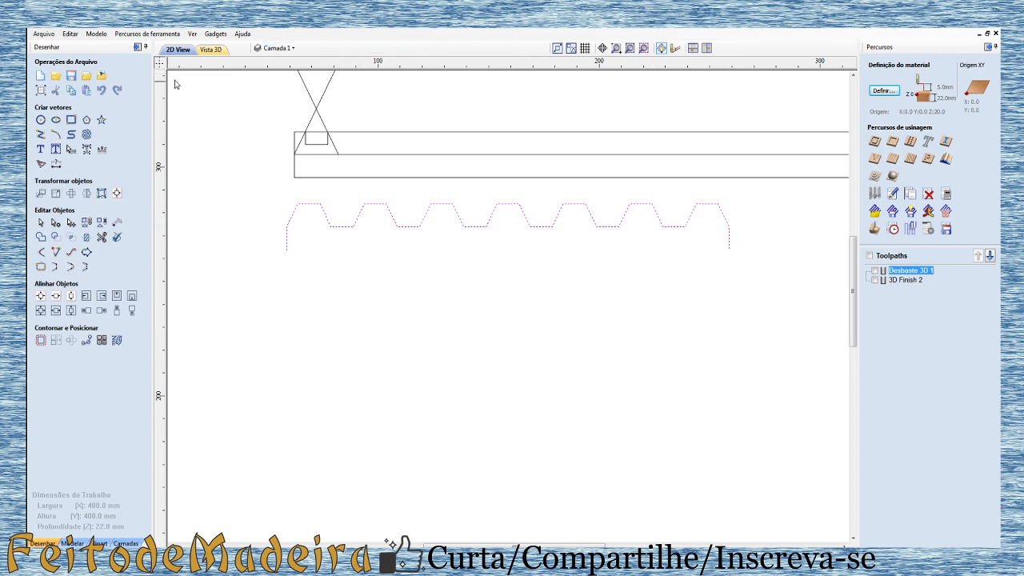
{"action": "left_click", "coordinate": [210, 50]}
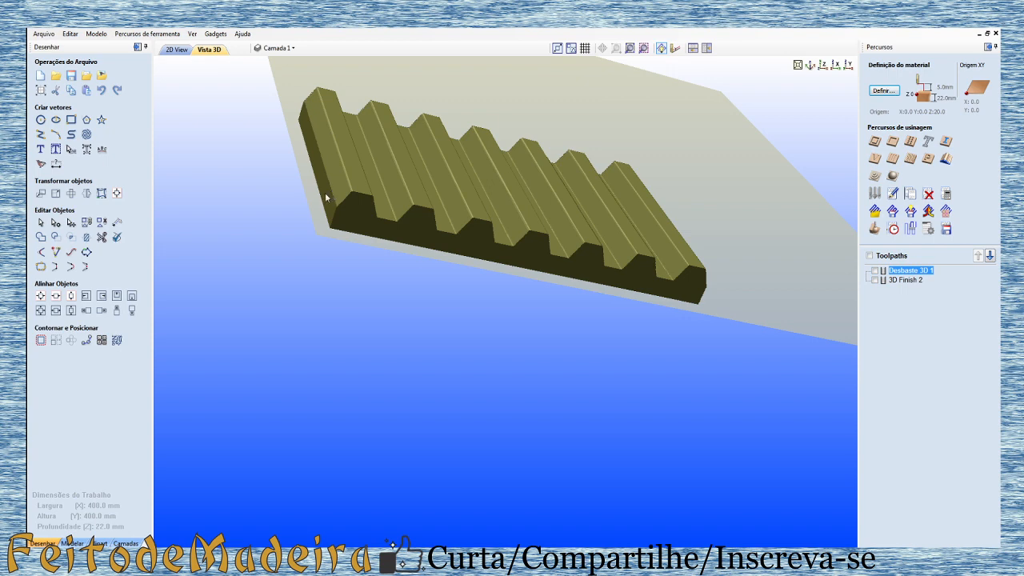
{"action": "left_click", "coordinate": [178, 50]}
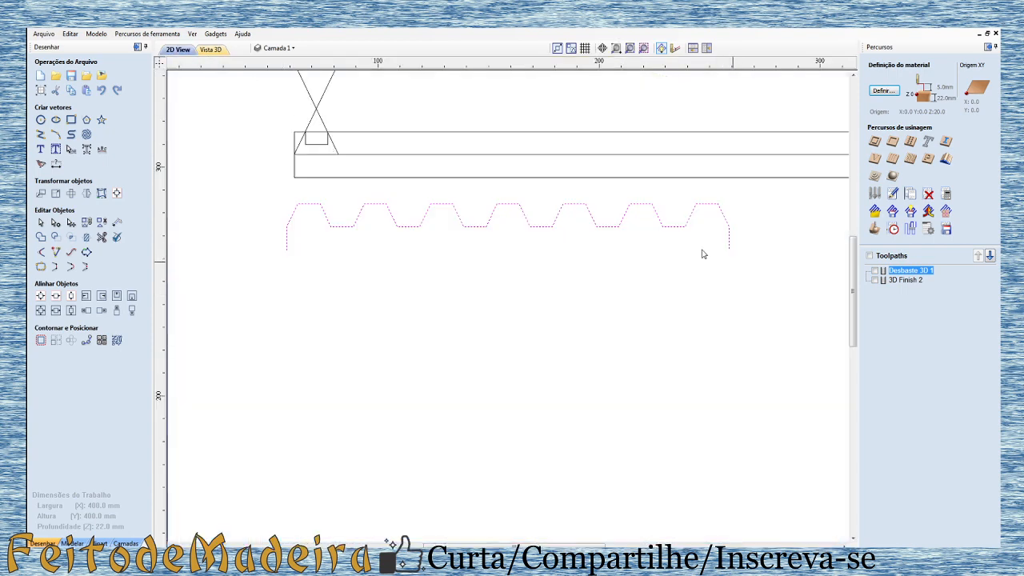
Step: Edit the nodes of the open ridged profile and delete the vertical segment at its right end
{"action": "left_click", "coordinate": [728, 244]}
{"action": "right_click", "coordinate": [728, 228]}
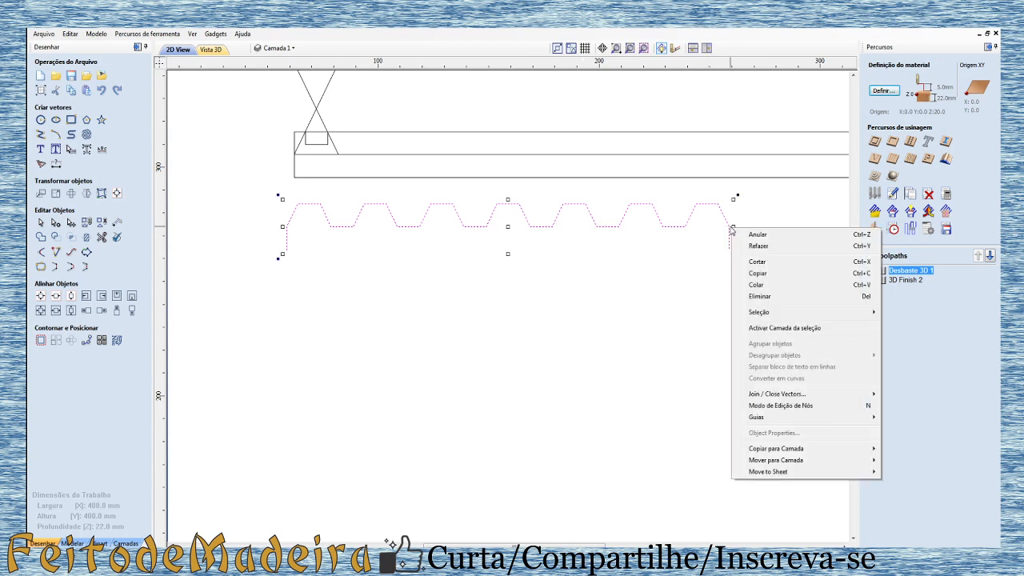
{"action": "left_click", "coordinate": [783, 406]}
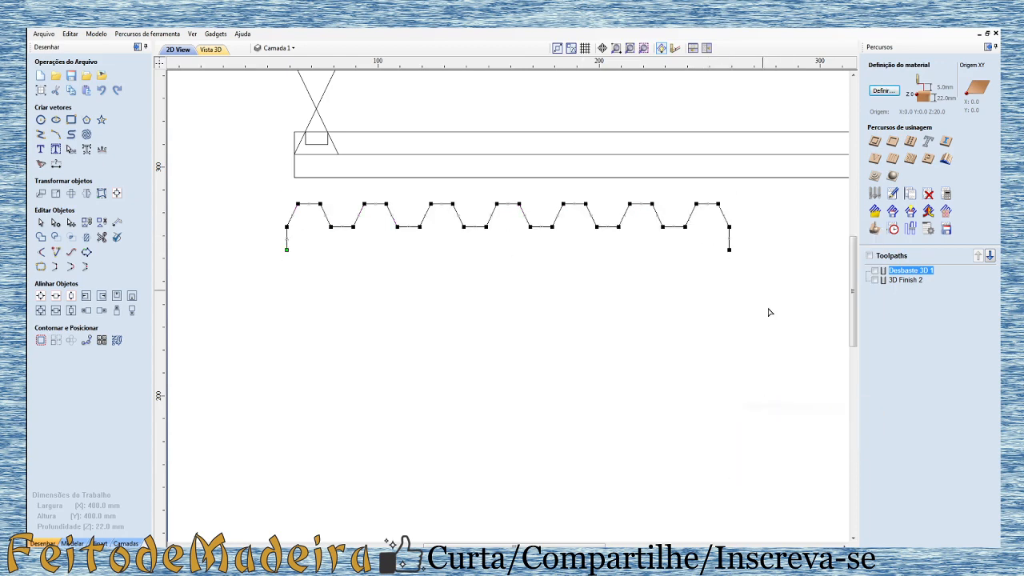
{"action": "right_click", "coordinate": [729, 243]}
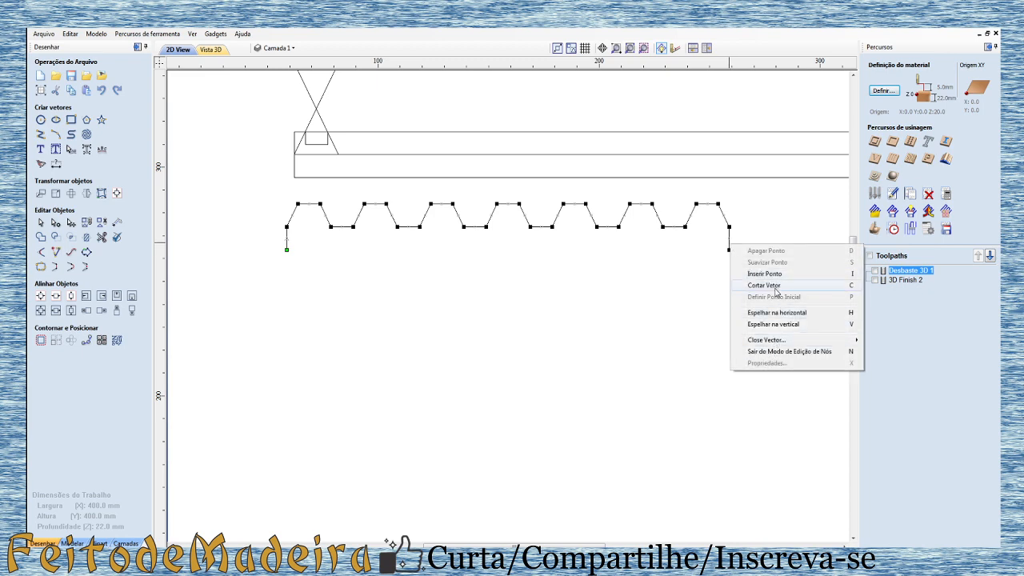
{"action": "left_click", "coordinate": [730, 233]}
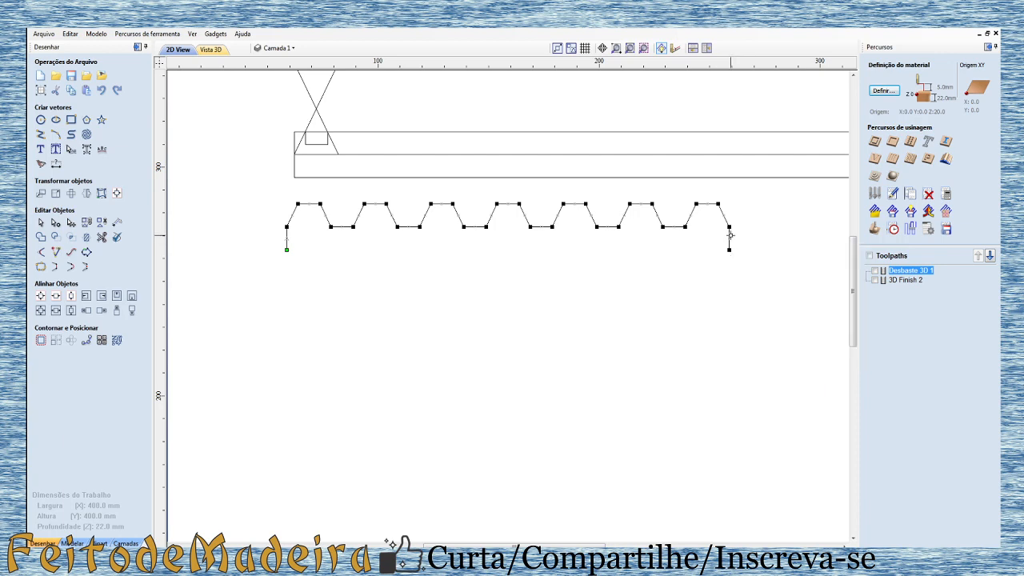
{"action": "scroll", "coordinate": [728, 233], "scroll_direction": "up", "scroll_amount": 3}
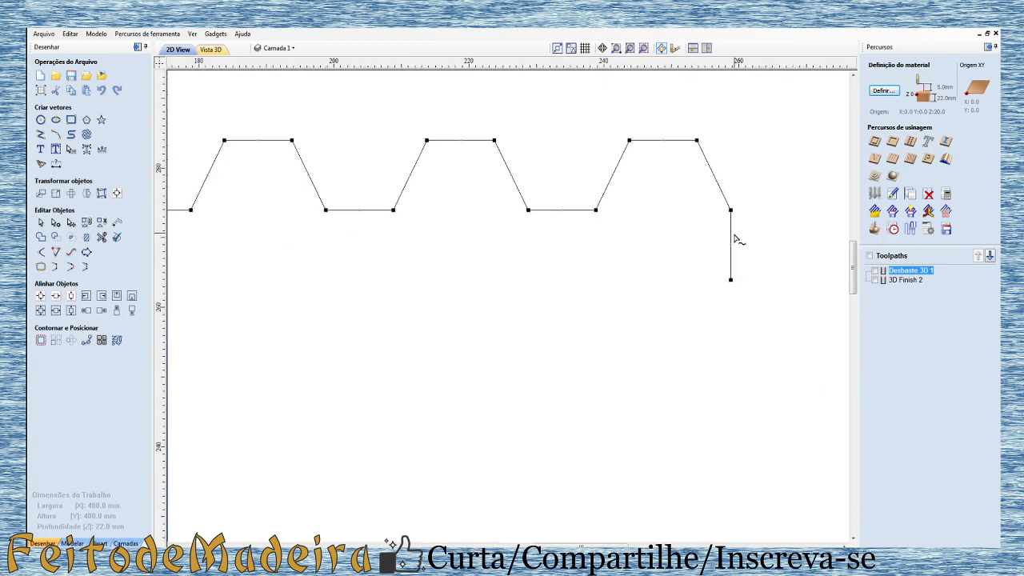
{"action": "right_click", "coordinate": [733, 232]}
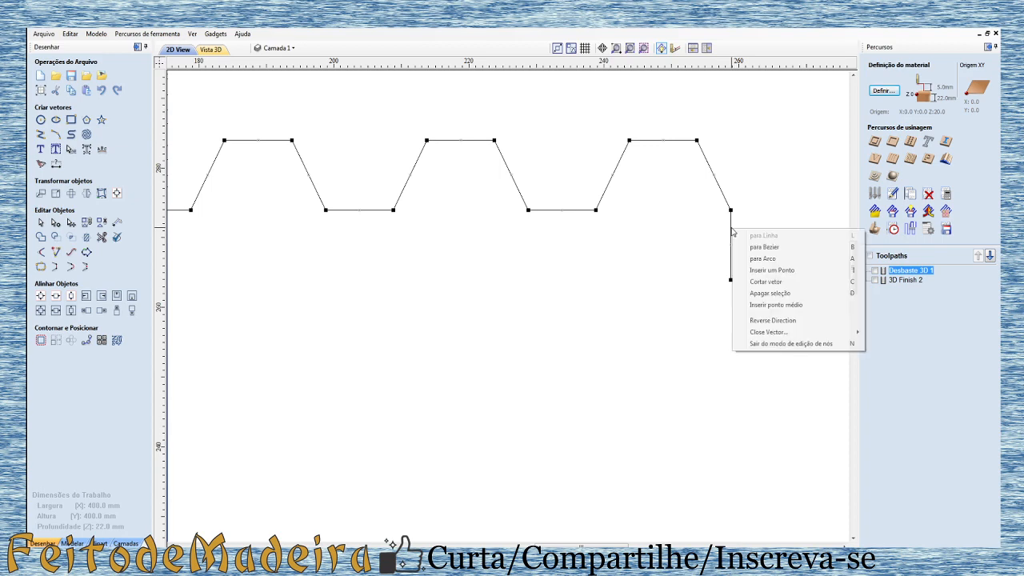
{"action": "left_click", "coordinate": [770, 293]}
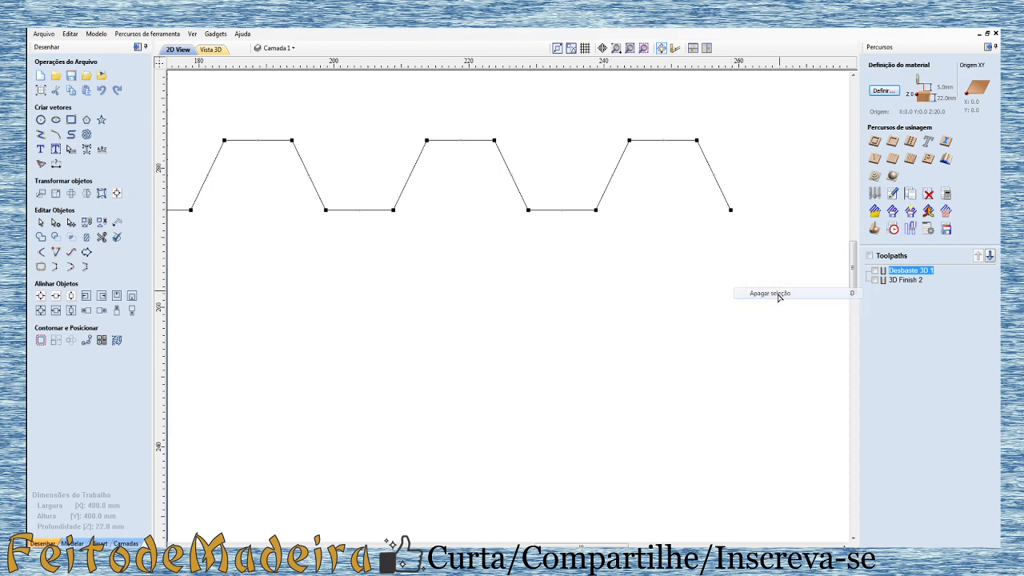
Step: Delete the vertical segment at the left end of the ridged profile
{"action": "scroll", "coordinate": [768, 286], "scroll_direction": "down", "scroll_amount": 4}
{"action": "scroll", "coordinate": [432, 276], "scroll_direction": "up", "scroll_amount": 4}
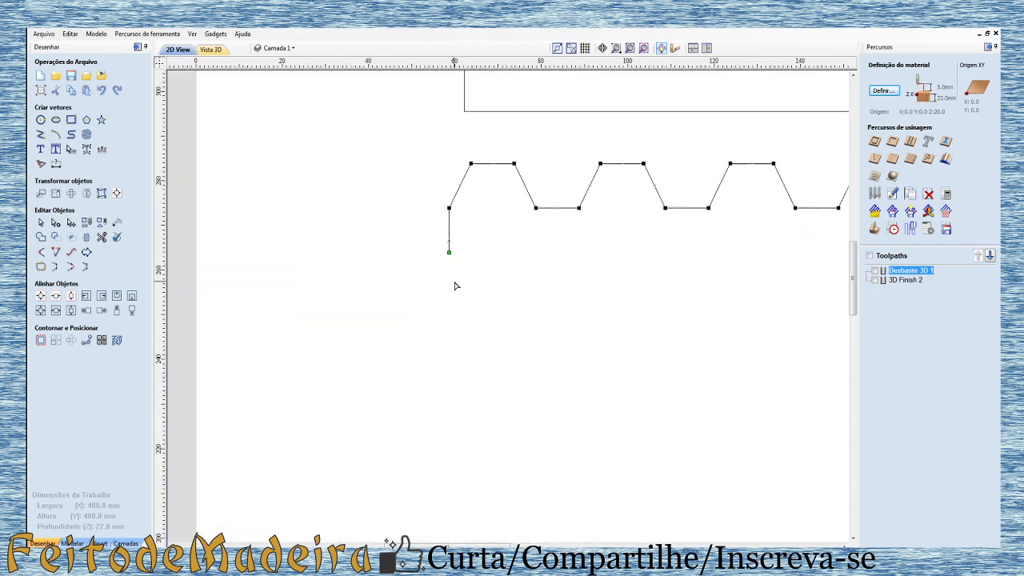
{"action": "right_click", "coordinate": [449, 224]}
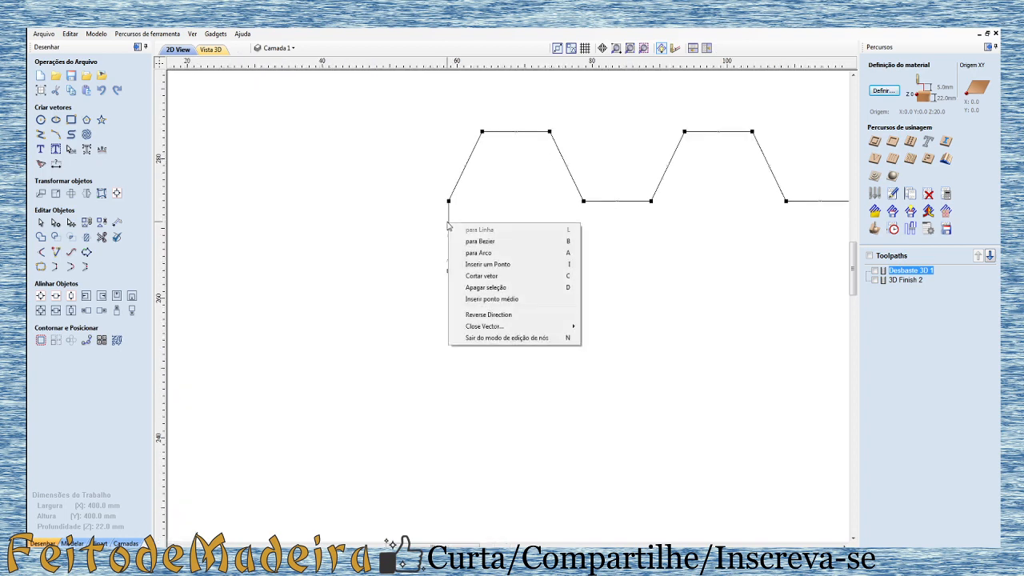
{"action": "left_click", "coordinate": [484, 288]}
{"action": "scroll", "coordinate": [486, 267], "scroll_direction": "down", "scroll_amount": 5}
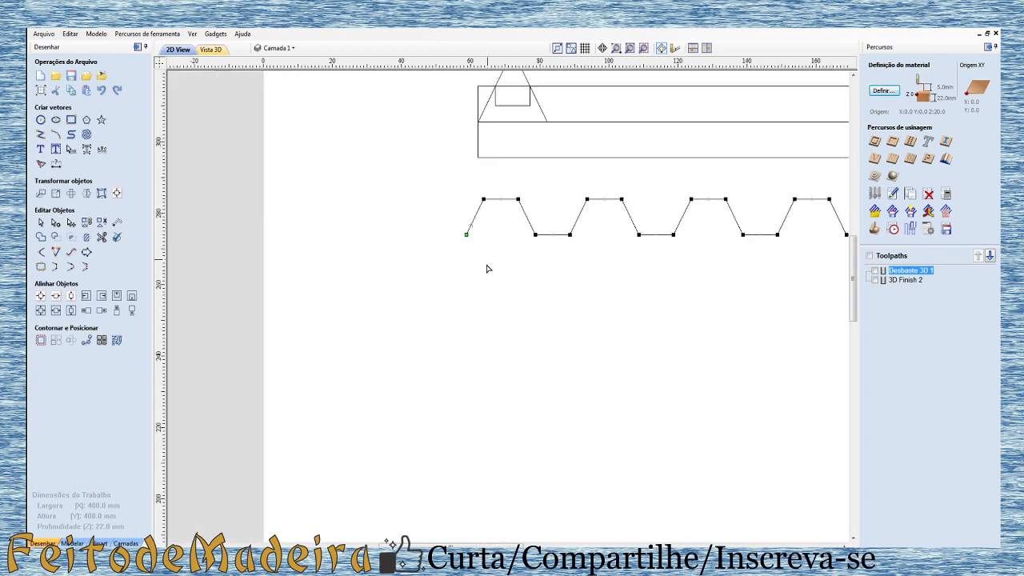
Step: Leave node editing and move the separate vertical line between the ridged profile and the existing ridged component
{"action": "scroll", "coordinate": [576, 280], "scroll_direction": "down", "scroll_amount": 1}
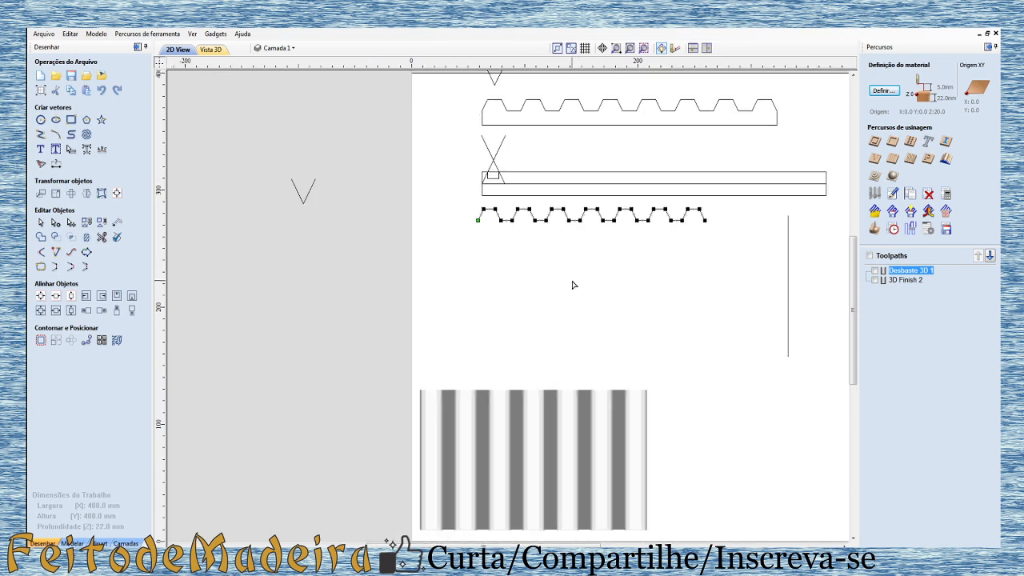
{"action": "scroll", "coordinate": [624, 276], "scroll_direction": "down", "scroll_amount": 1}
{"action": "scroll", "coordinate": [676, 269], "scroll_direction": "up", "scroll_amount": 1}
{"action": "scroll", "coordinate": [680, 271], "scroll_direction": "up", "scroll_amount": 1}
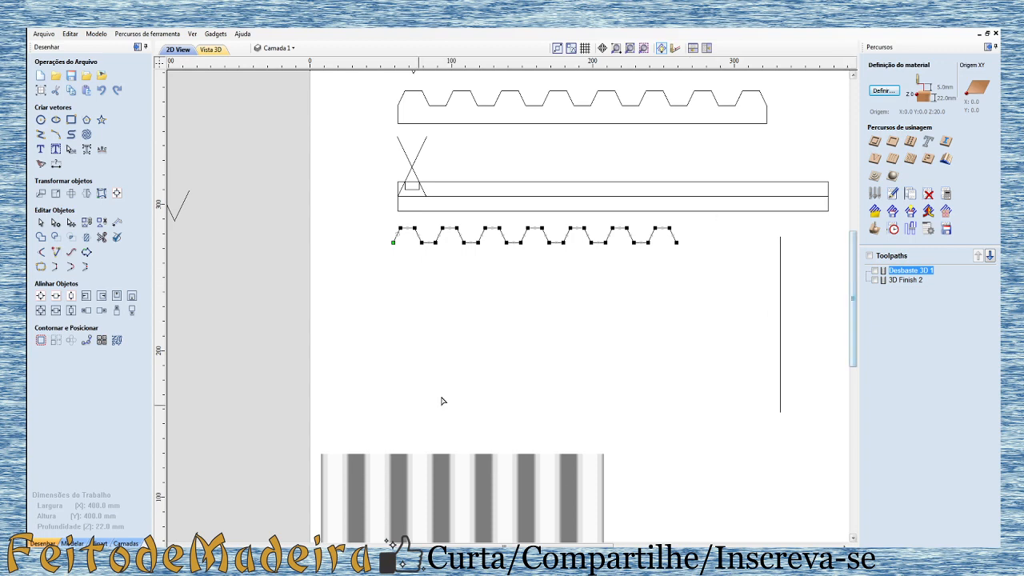
{"action": "scroll", "coordinate": [512, 352], "scroll_direction": "up", "scroll_amount": 1}
{"action": "scroll", "coordinate": [475, 343], "scroll_direction": "down", "scroll_amount": 2}
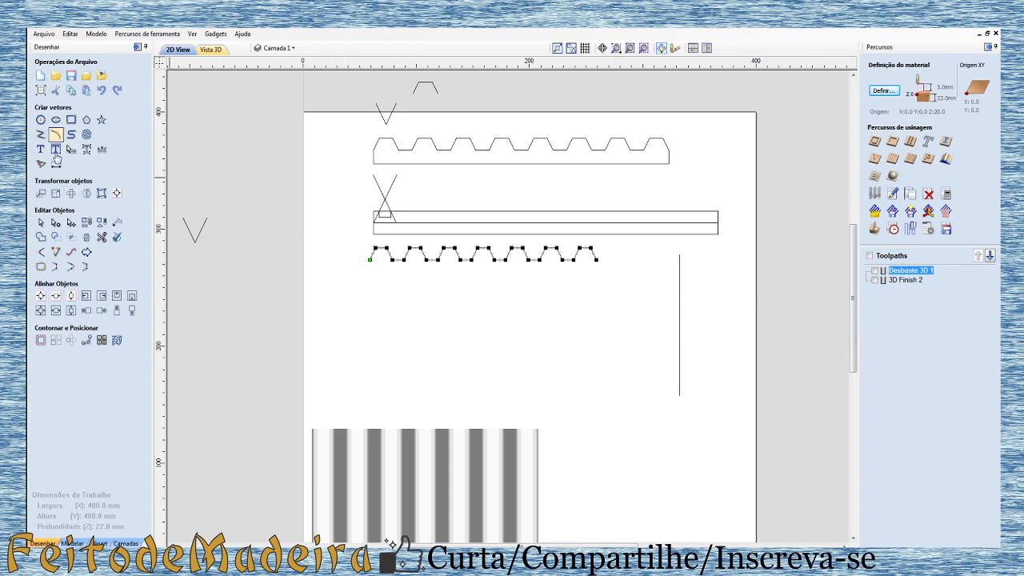
{"action": "left_click", "coordinate": [40, 222]}
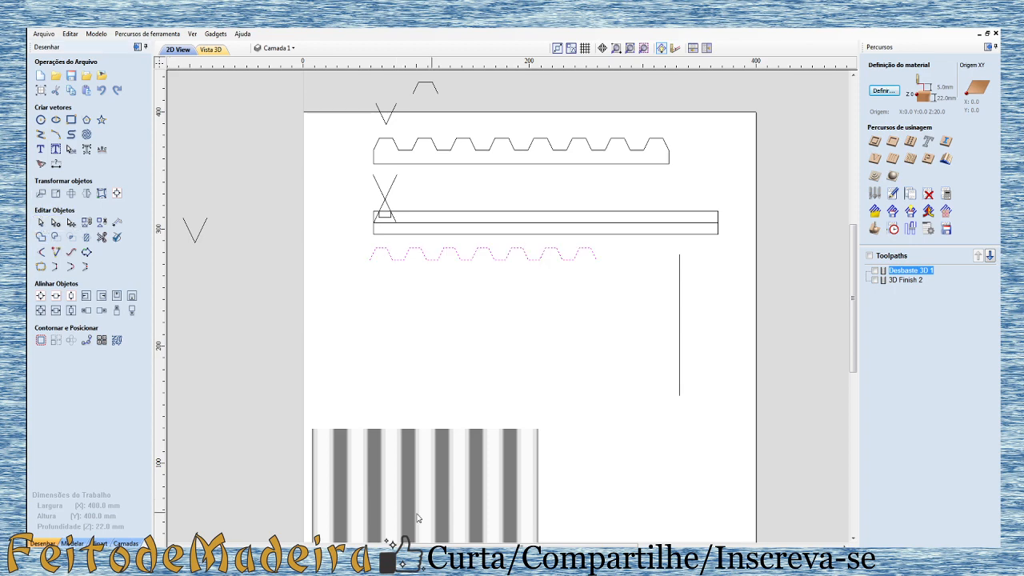
{"action": "left_click", "coordinate": [680, 349]}
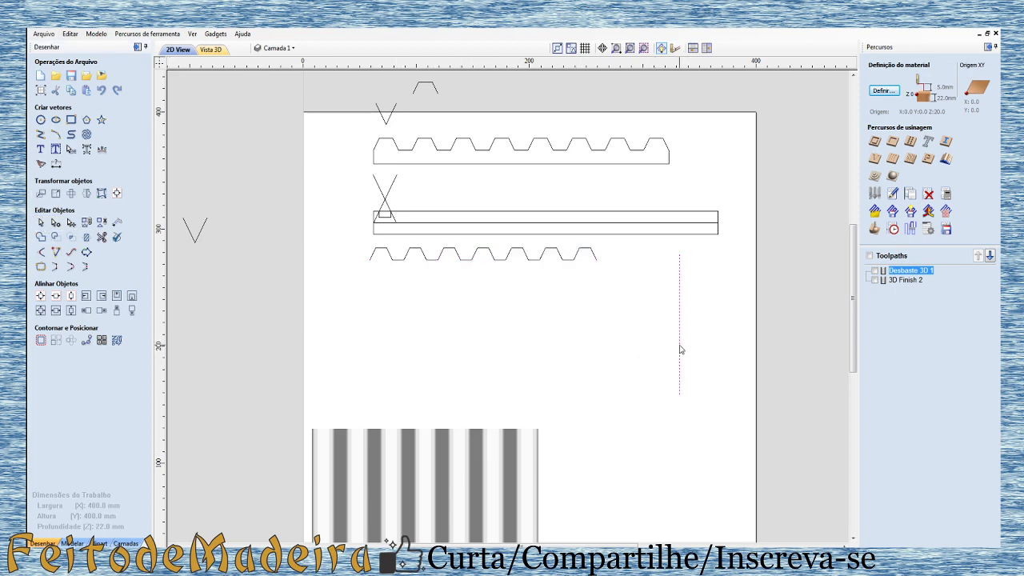
{"action": "left_click", "coordinate": [680, 348]}
{"action": "left_click_drag", "start_coordinate": [679, 336], "coordinate": [430, 337]}
{"action": "left_click", "coordinate": [542, 364]}
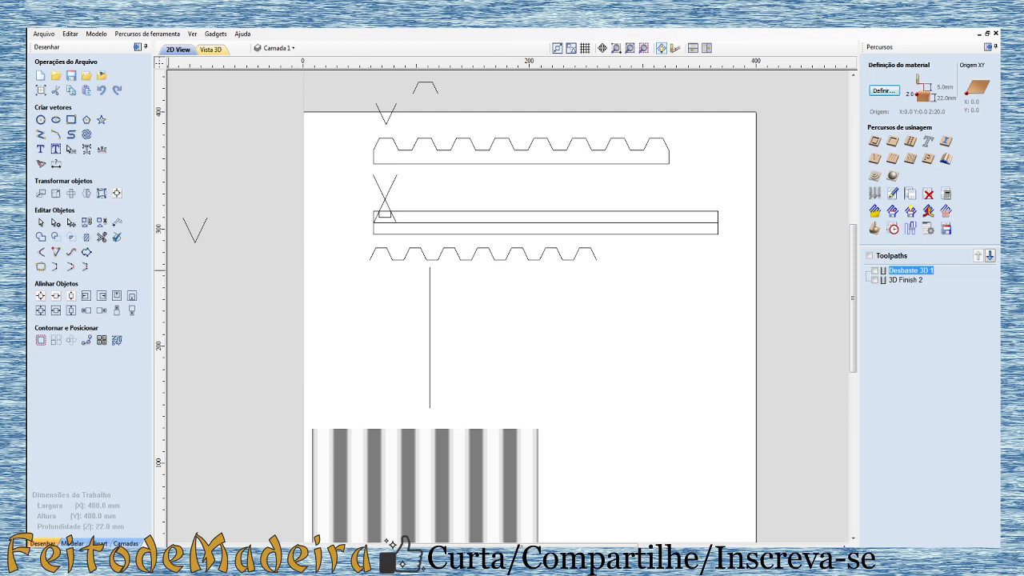
Step: Extrude the open ridged profile as a section along the vertical guide line with Extrudir e Entrelaçar
{"action": "left_click", "coordinate": [72, 543]}
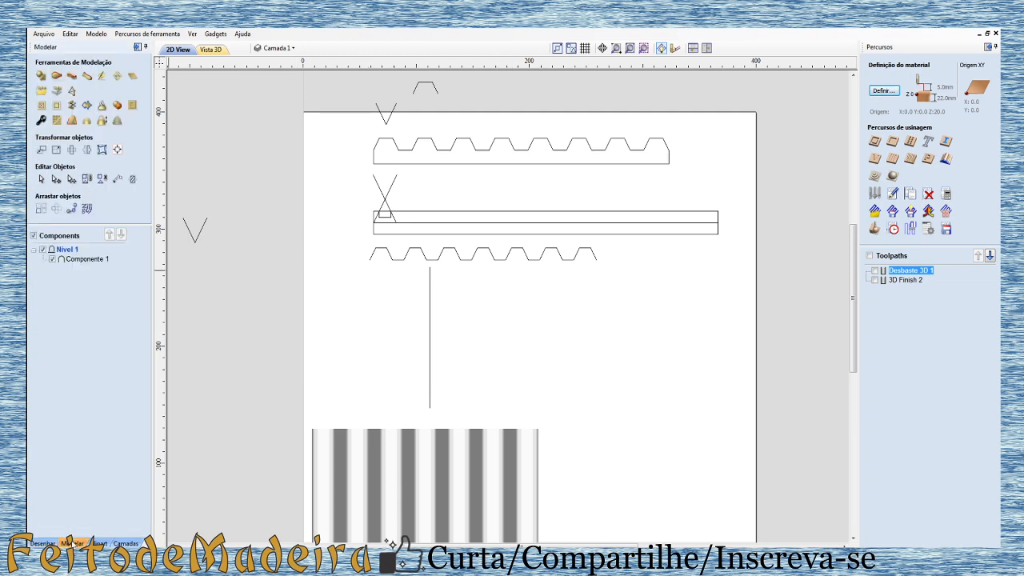
{"action": "left_click", "coordinate": [72, 77]}
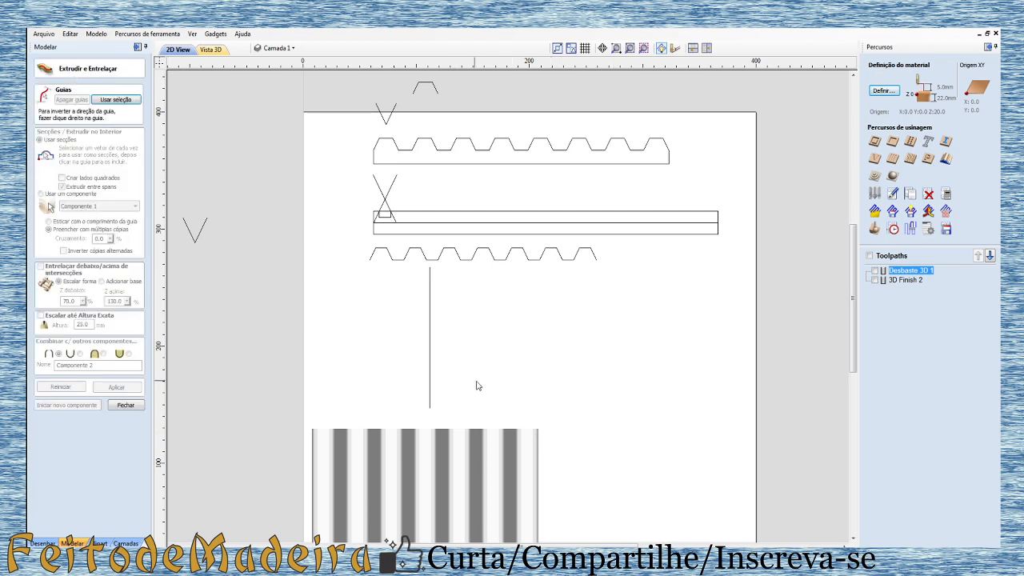
{"action": "left_click", "coordinate": [431, 376]}
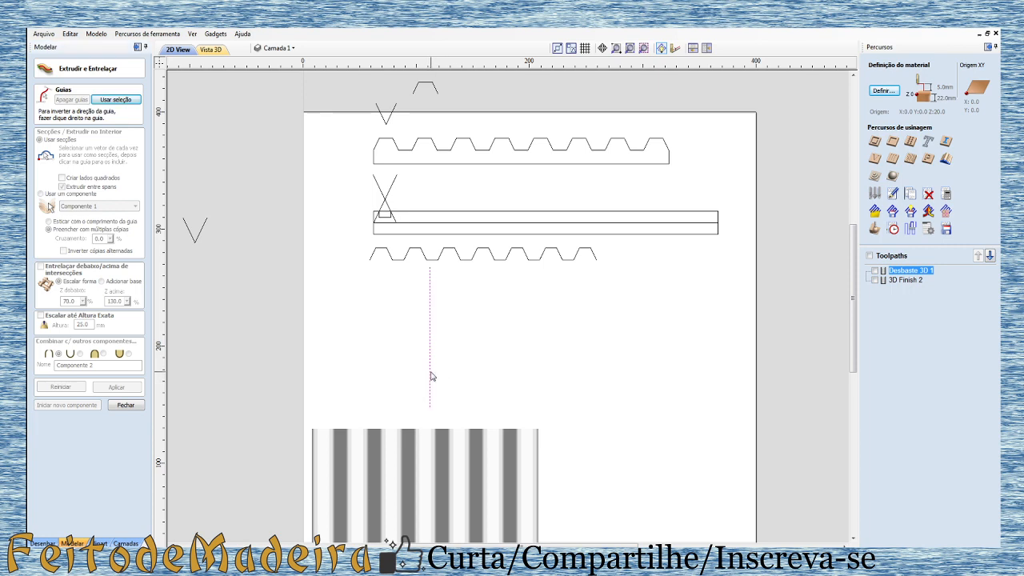
{"action": "left_click", "coordinate": [124, 103]}
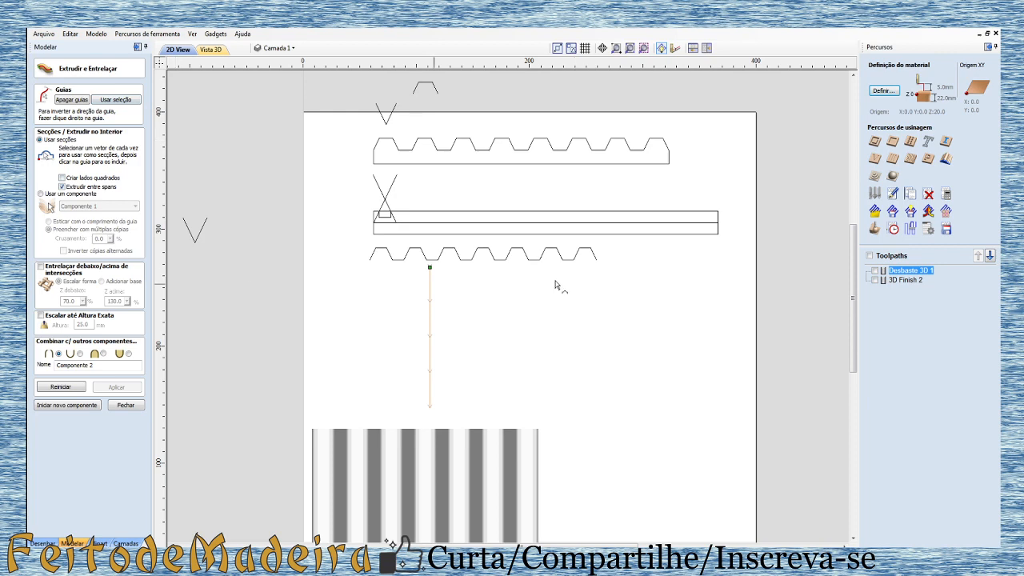
{"action": "left_click", "coordinate": [469, 259]}
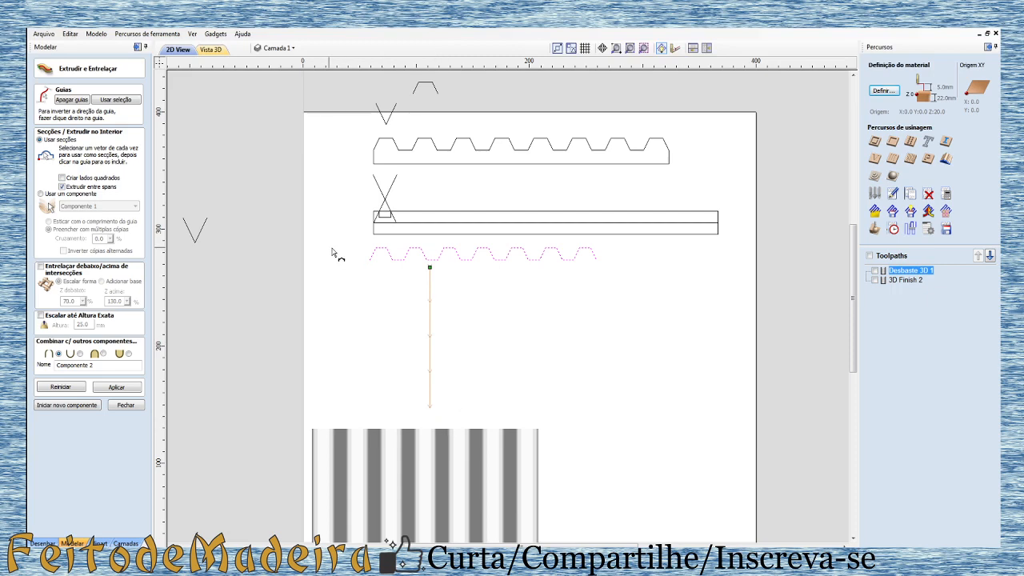
{"action": "left_click", "coordinate": [116, 387]}
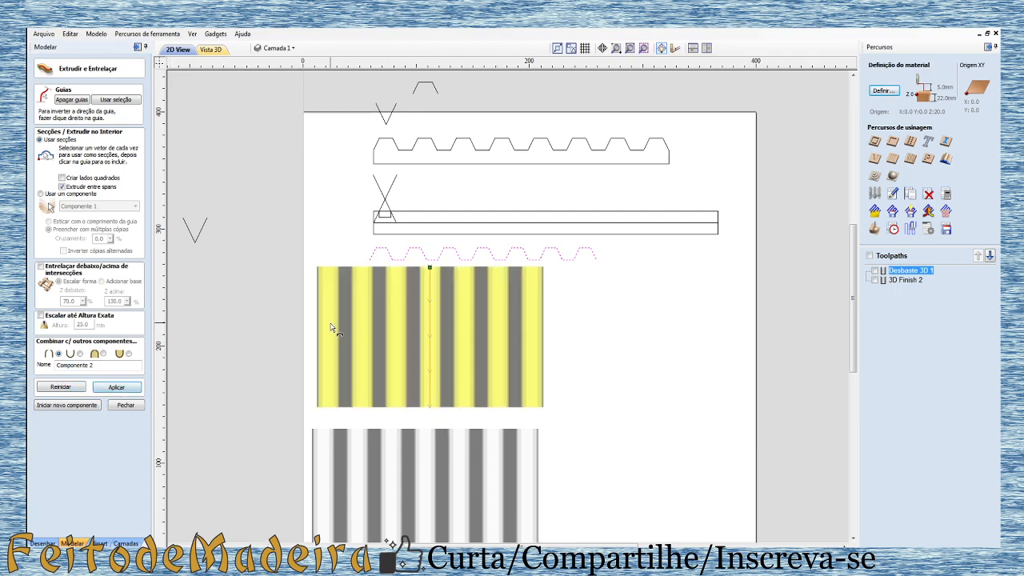
Step: Compare the side edges of the new extruded ridges with the older component from several 3D angles
{"action": "left_click", "coordinate": [210, 51]}
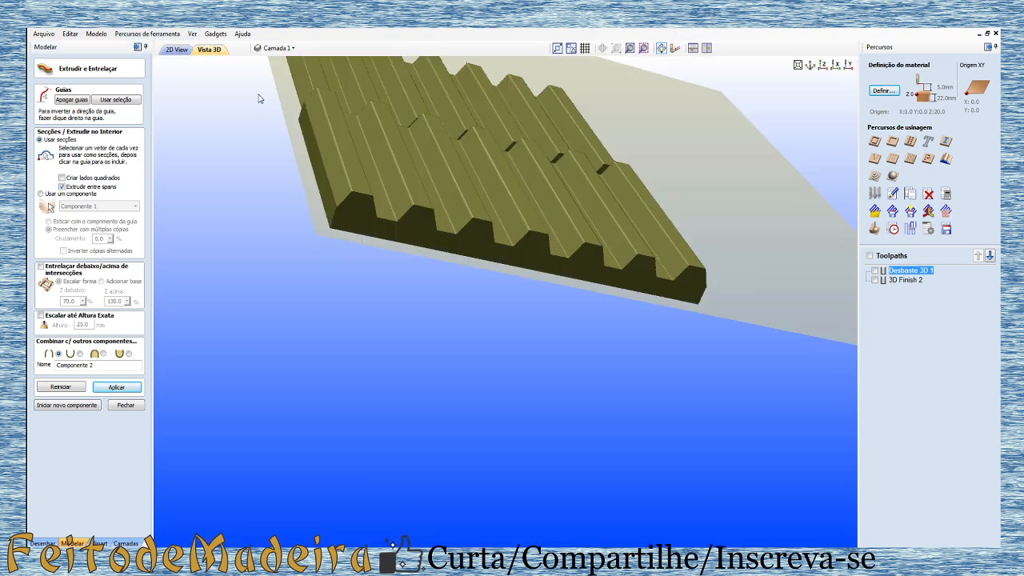
{"action": "left_click_drag", "start_coordinate": [580, 237], "coordinate": [725, 158]}
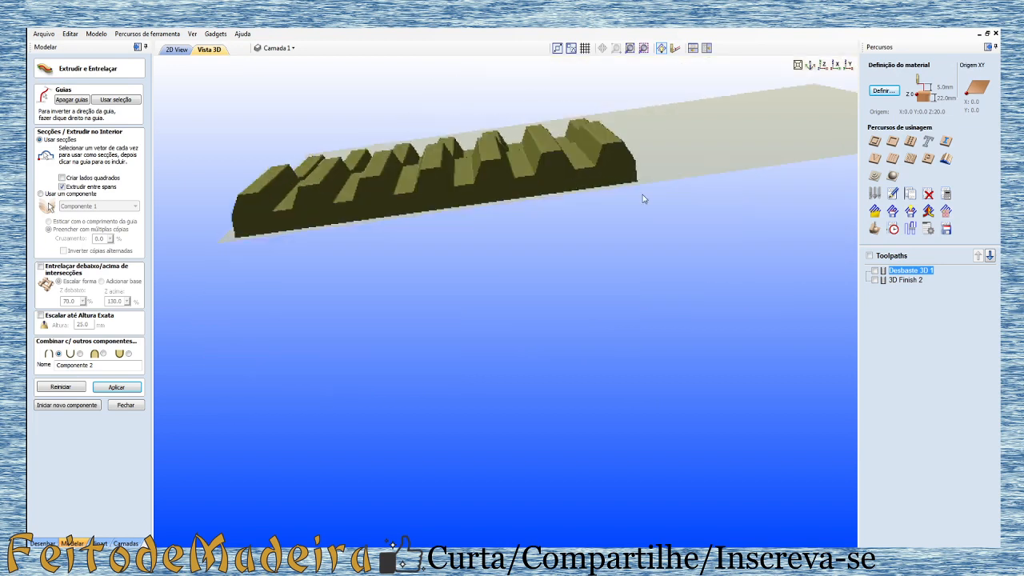
{"action": "left_click_drag", "start_coordinate": [642, 198], "coordinate": [536, 239]}
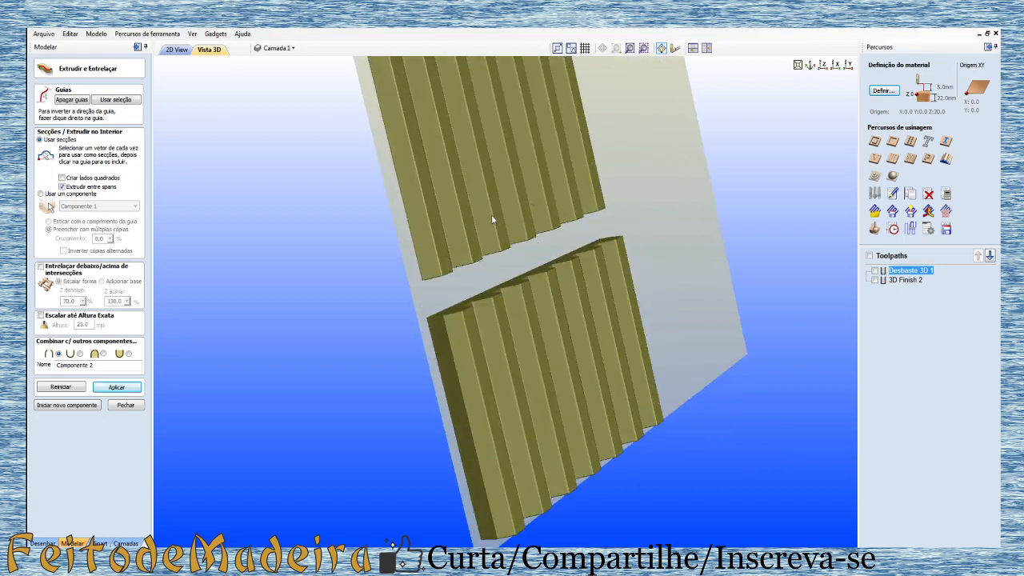
{"action": "left_click_drag", "start_coordinate": [625, 103], "coordinate": [527, 250]}
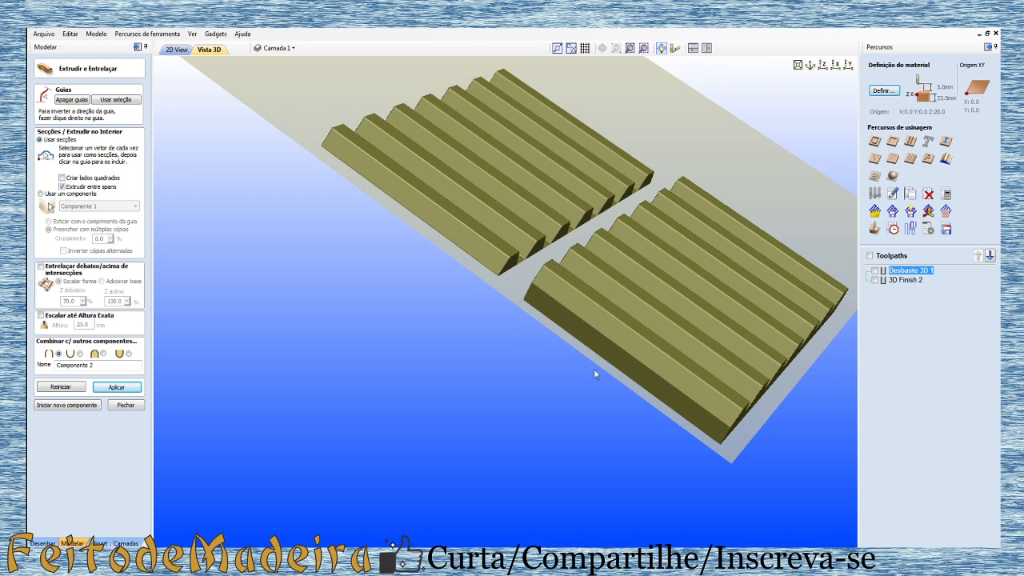
{"action": "left_click_drag", "start_coordinate": [594, 374], "coordinate": [605, 267]}
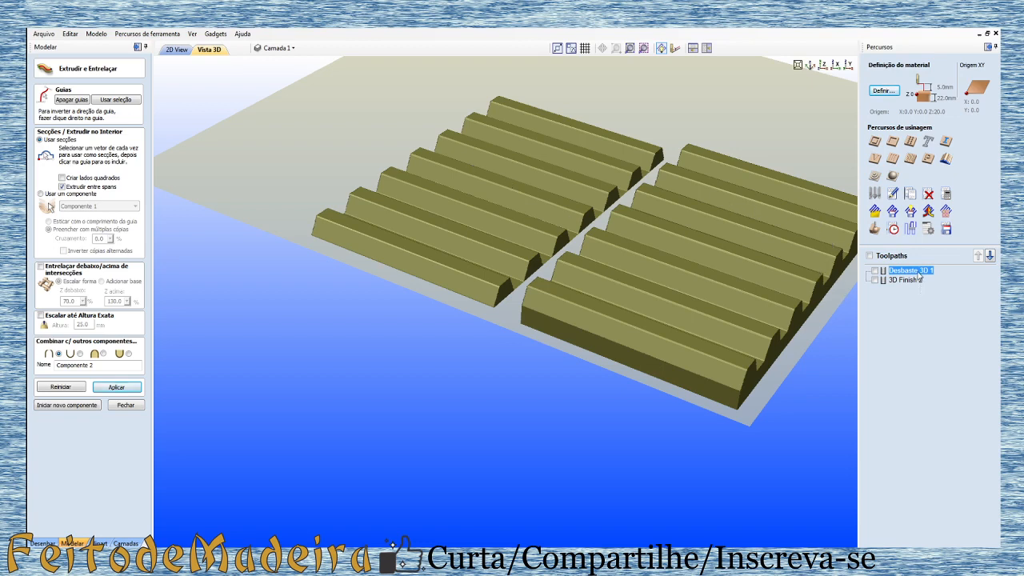
{"action": "left_click", "coordinate": [176, 50]}
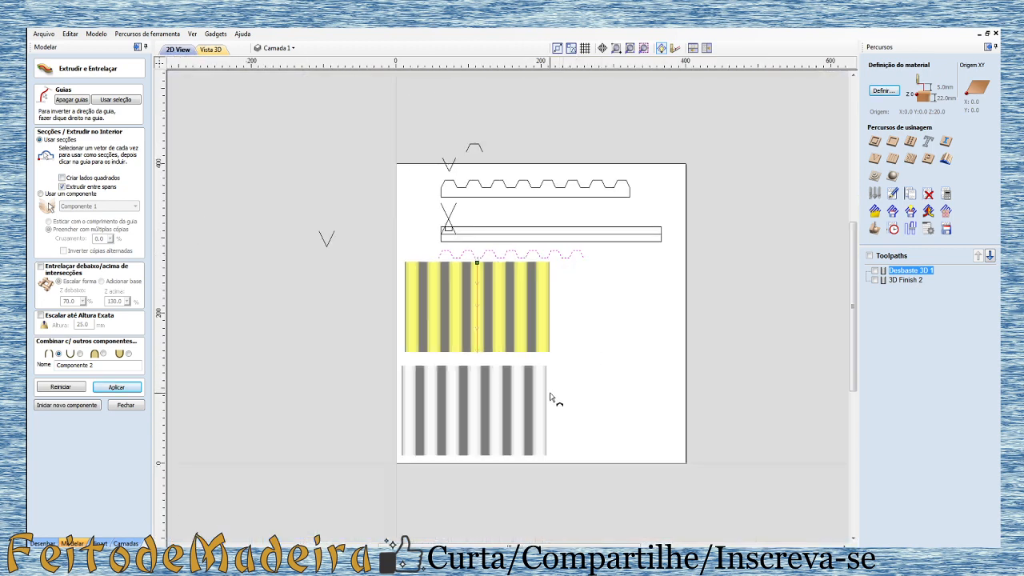
Step: Finish the extrusion and delete the older ridged component Componente 1 from the 2D layout
{"action": "scroll", "coordinate": [556, 394], "scroll_direction": "up", "scroll_amount": 1}
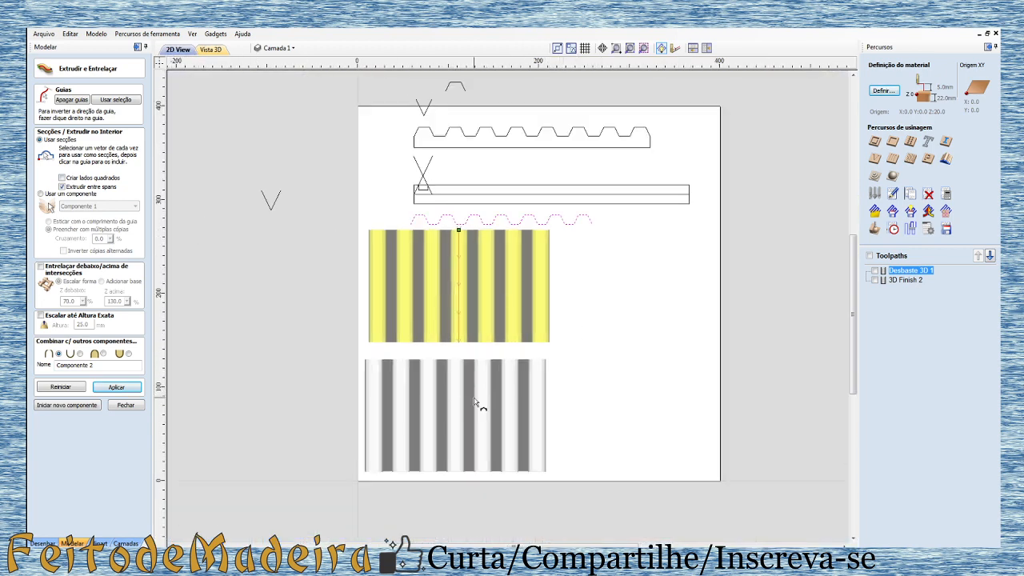
{"action": "left_click", "coordinate": [117, 387]}
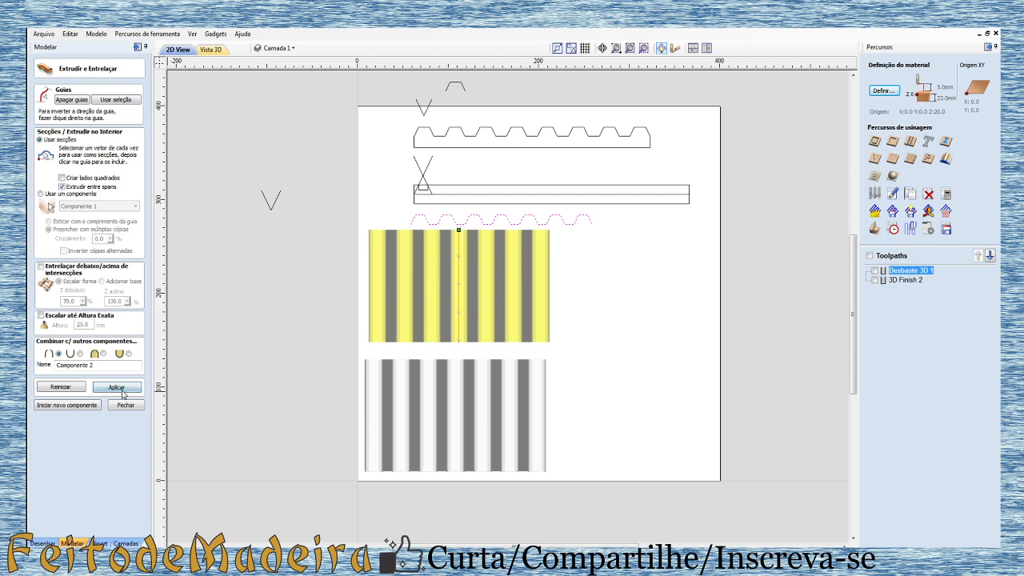
{"action": "left_click", "coordinate": [127, 406]}
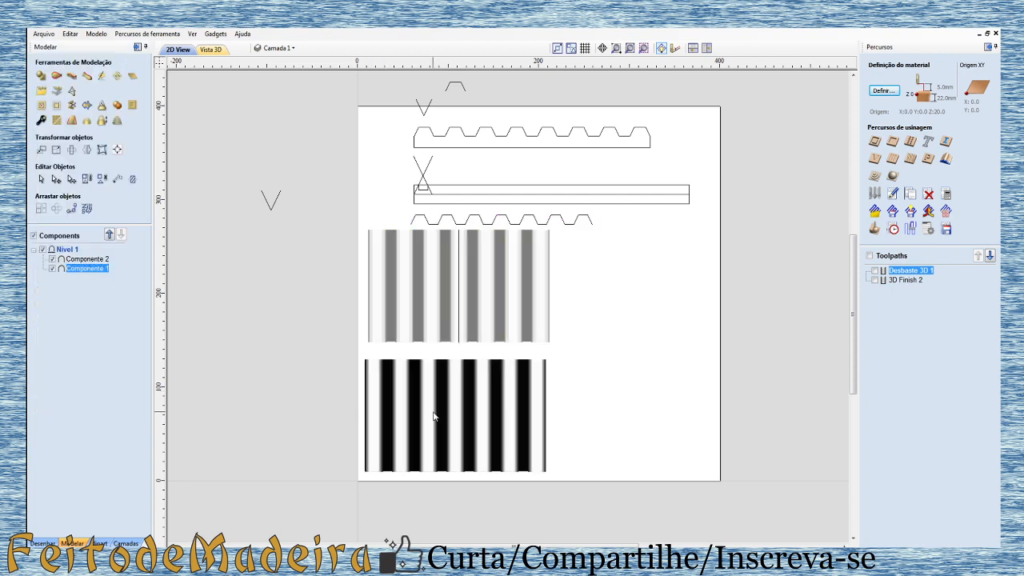
{"action": "key", "text": "Delete"}
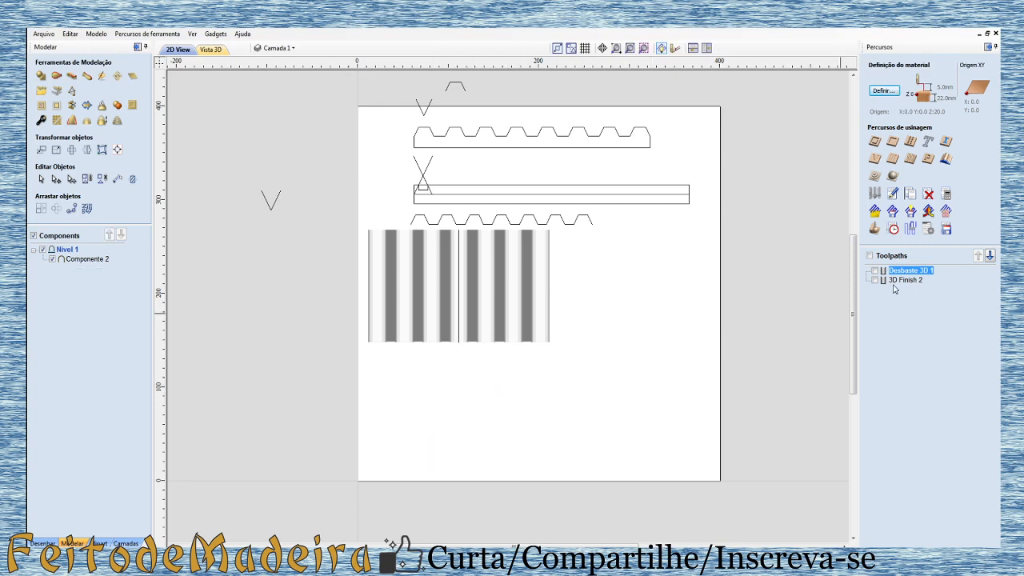
Step: Delete the toolpaths Desbaste 3D 1 and 3D Finish 2 and open the setup for a new 3D roughing toolpath
{"action": "mouse_move", "coordinate": [899, 277]}
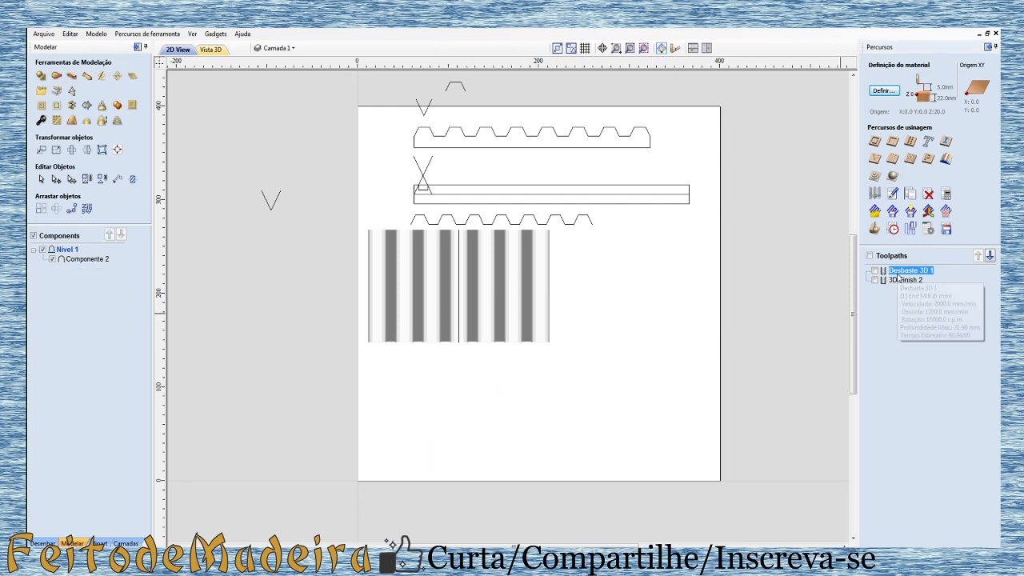
{"action": "key", "text": "Delete"}
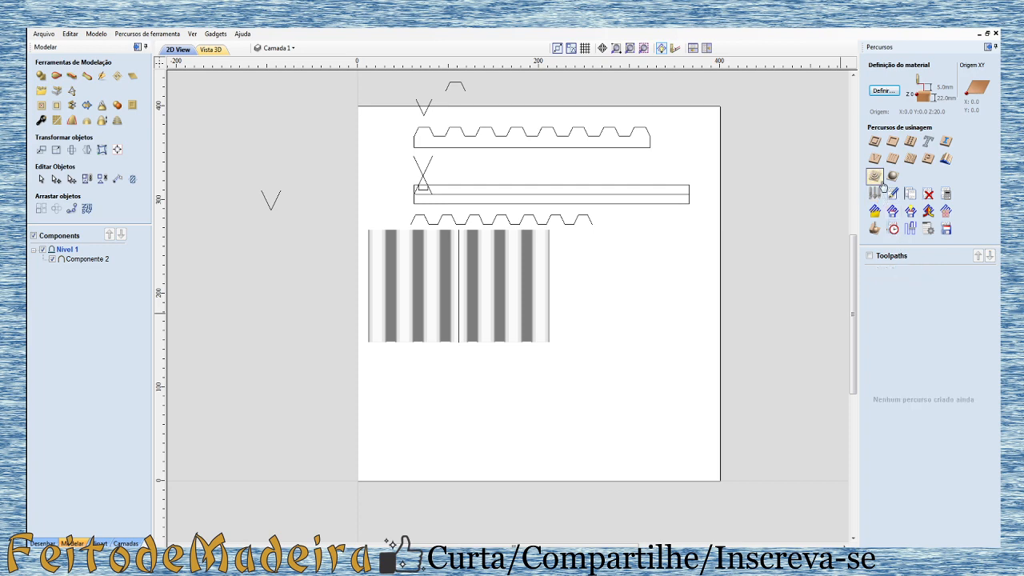
{"action": "left_click", "coordinate": [875, 175]}
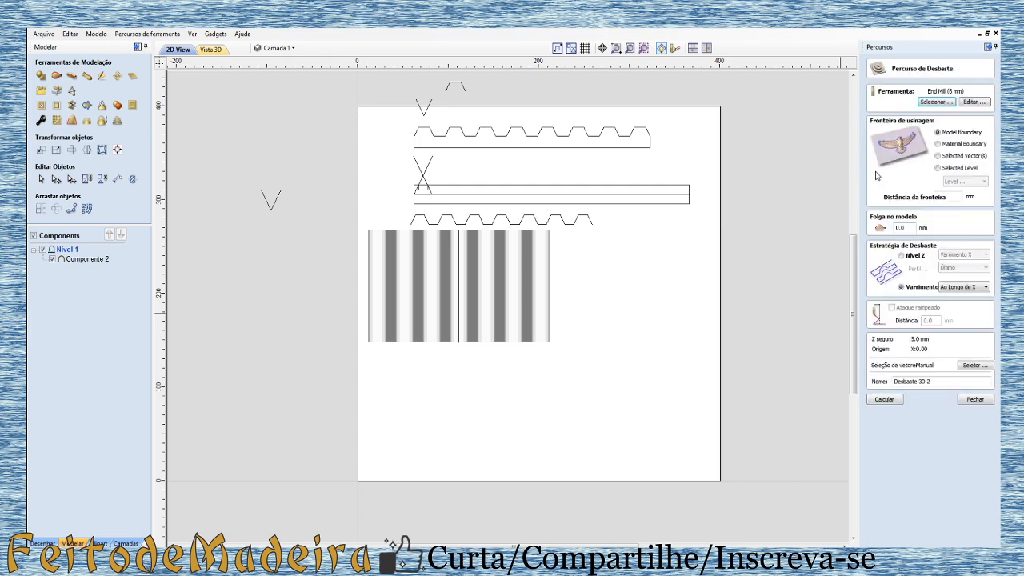
Step: Review the cutting parameters of the 6 mm End Mill and leave the 3D roughing toolpath setup
{"action": "left_click", "coordinate": [975, 102]}
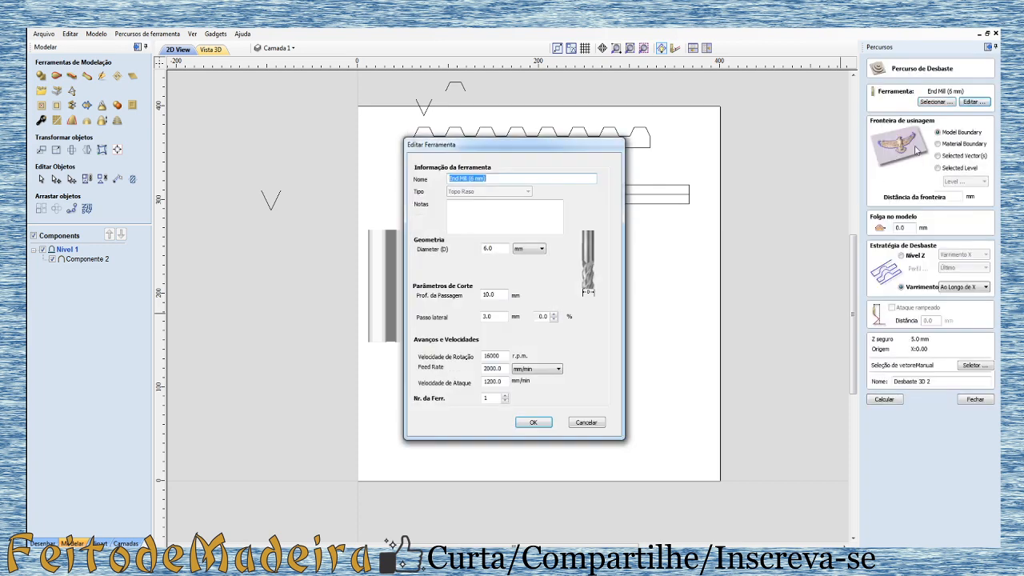
{"action": "left_click", "coordinate": [591, 421]}
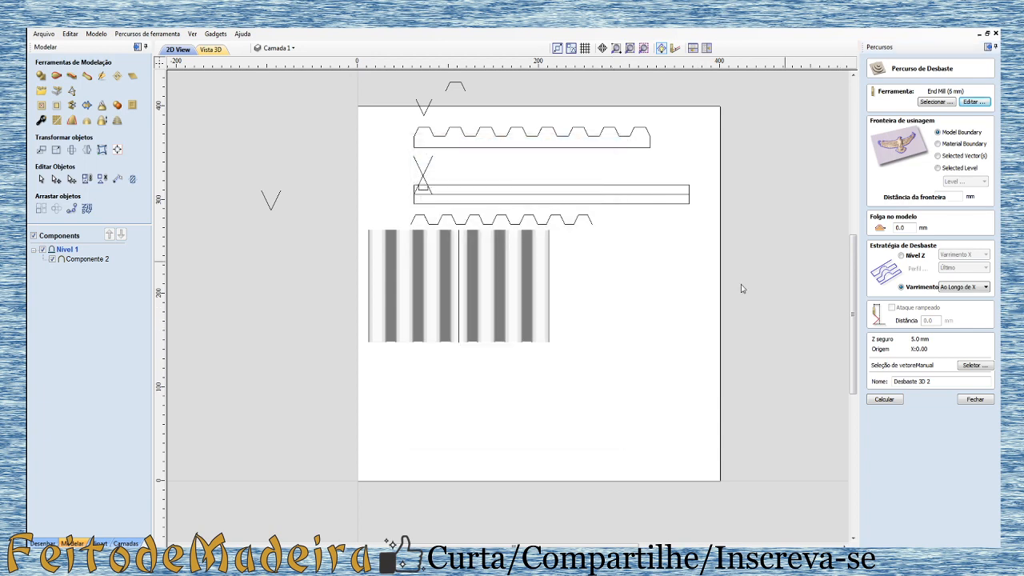
{"action": "left_click", "coordinate": [971, 398]}
Step: Set the gap above the model to 0 mm in the material setup, checking the model's position within the stock in 3D
{"action": "left_click", "coordinate": [886, 92]}
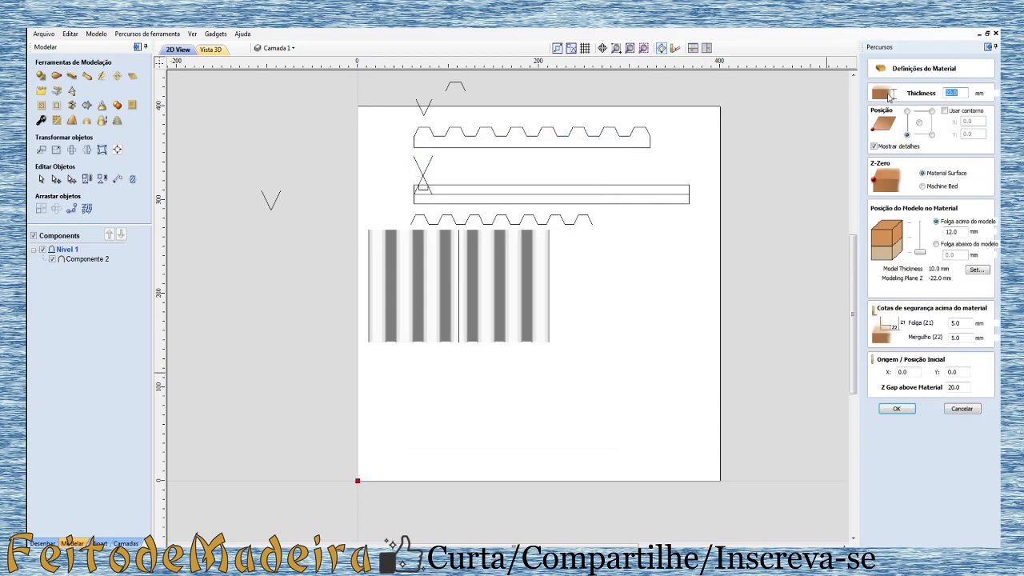
{"action": "left_click", "coordinate": [558, 372]}
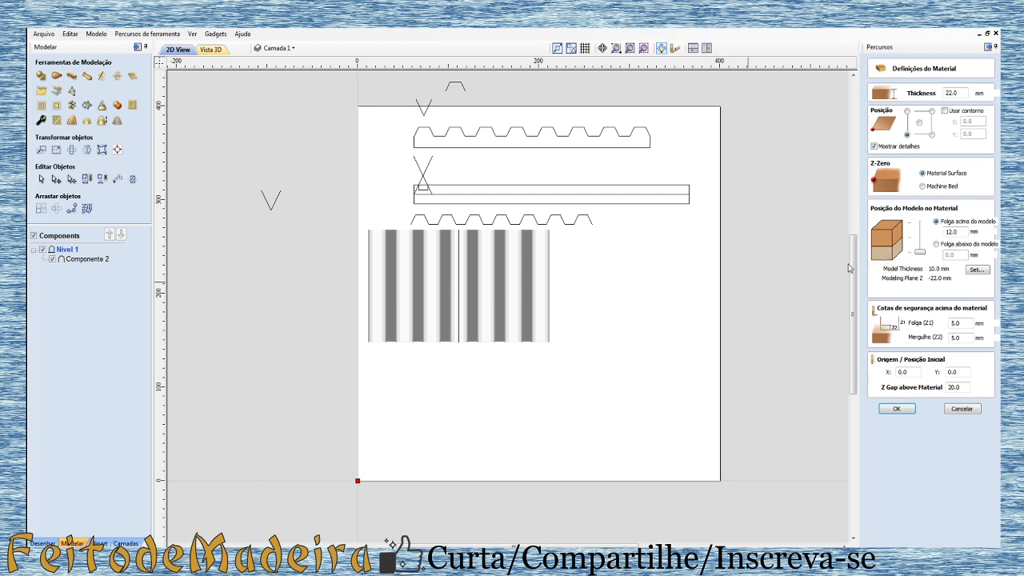
{"action": "left_click", "coordinate": [210, 50]}
{"action": "left_click_drag", "start_coordinate": [522, 324], "coordinate": [551, 173]}
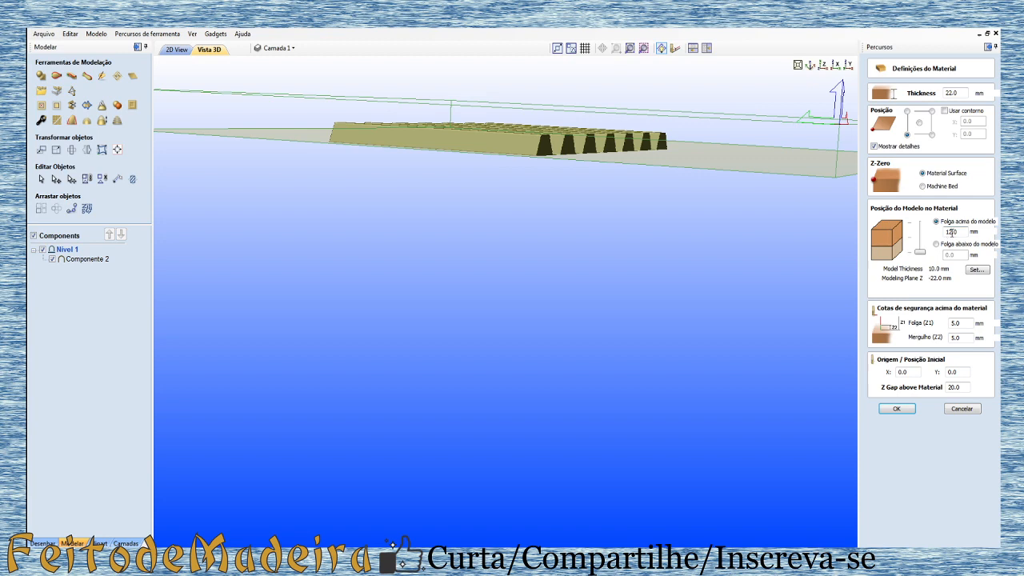
{"action": "left_click_drag", "start_coordinate": [959, 232], "coordinate": [921, 232]}
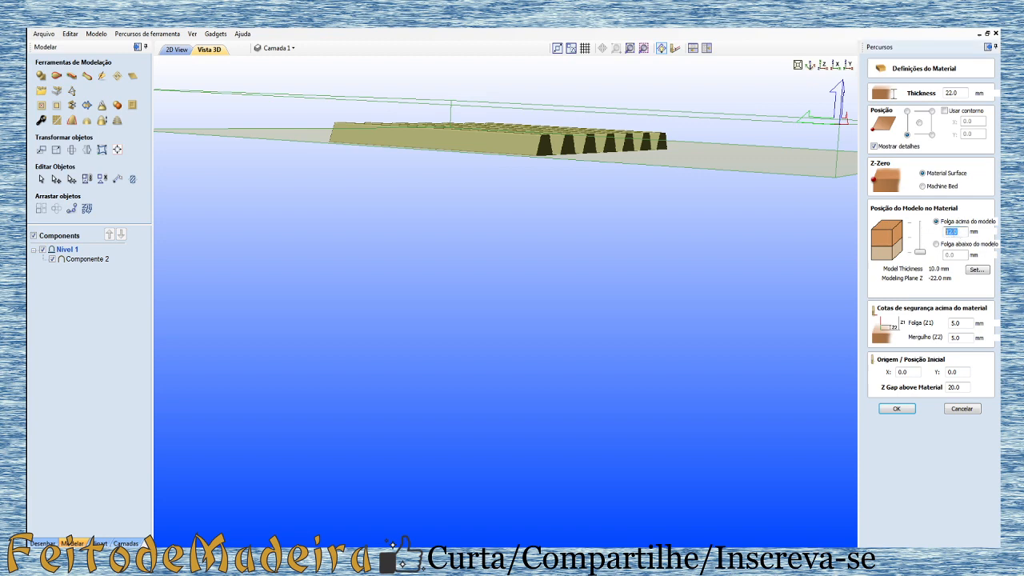
{"action": "type", "text": "0"}
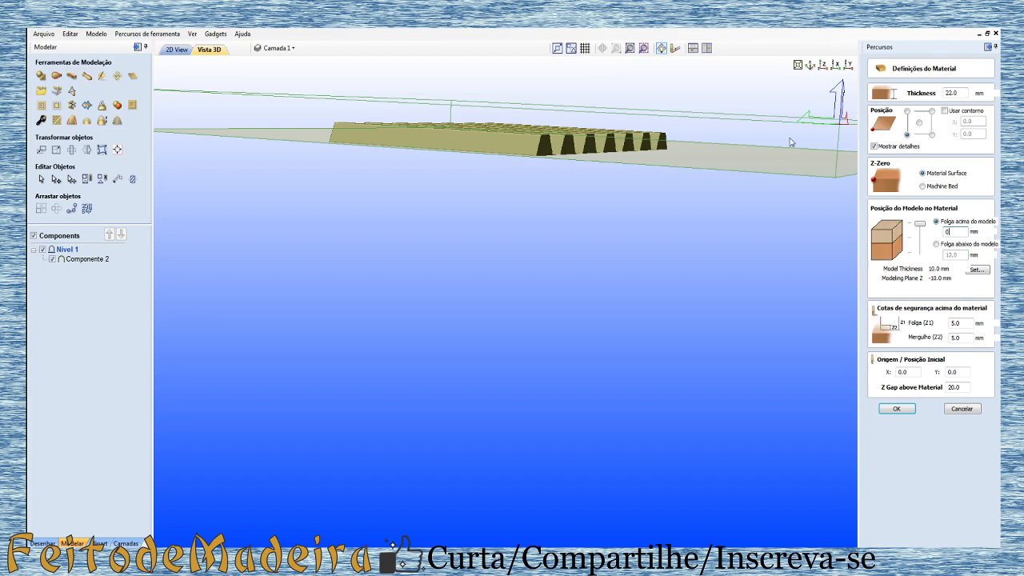
{"action": "left_click_drag", "start_coordinate": [580, 175], "coordinate": [559, 148]}
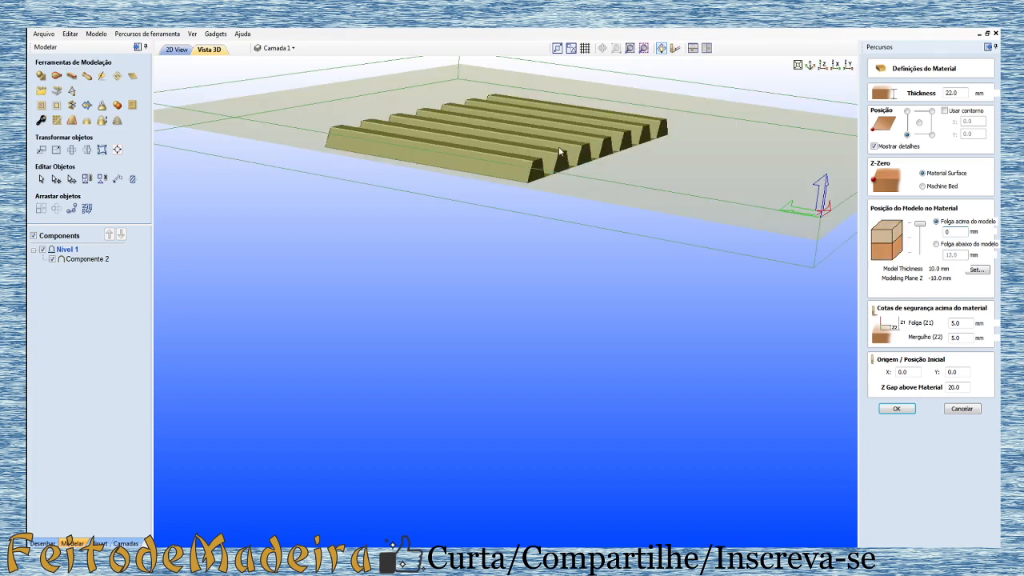
{"action": "left_click_drag", "start_coordinate": [552, 183], "coordinate": [570, 167]}
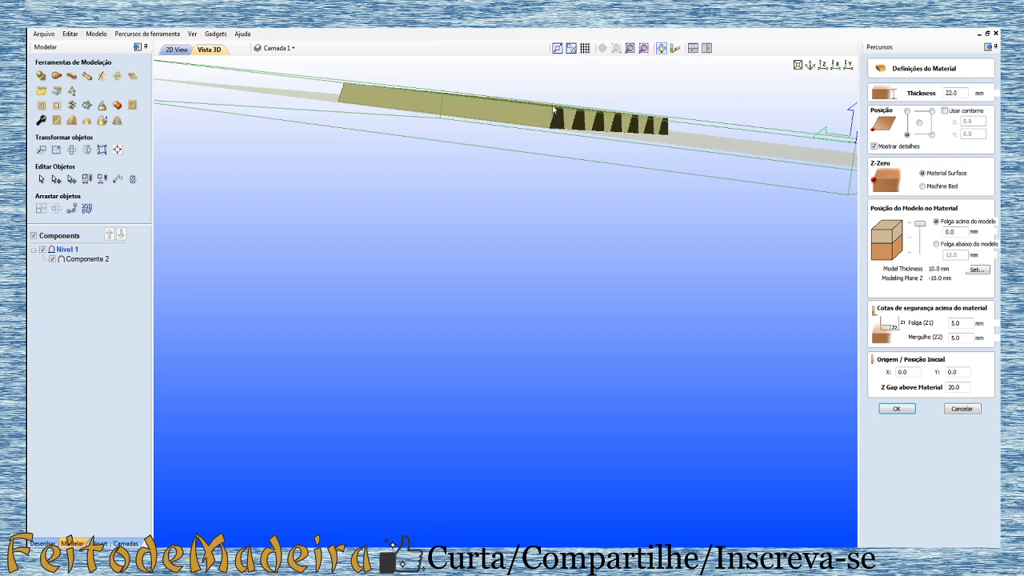
{"action": "left_click", "coordinate": [908, 410]}
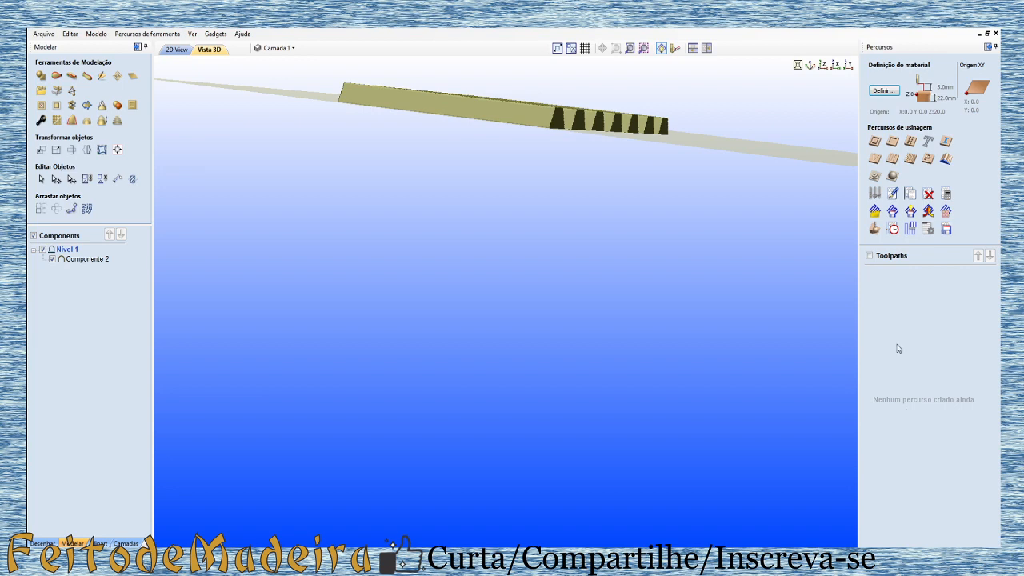
{"action": "left_click", "coordinate": [176, 49]}
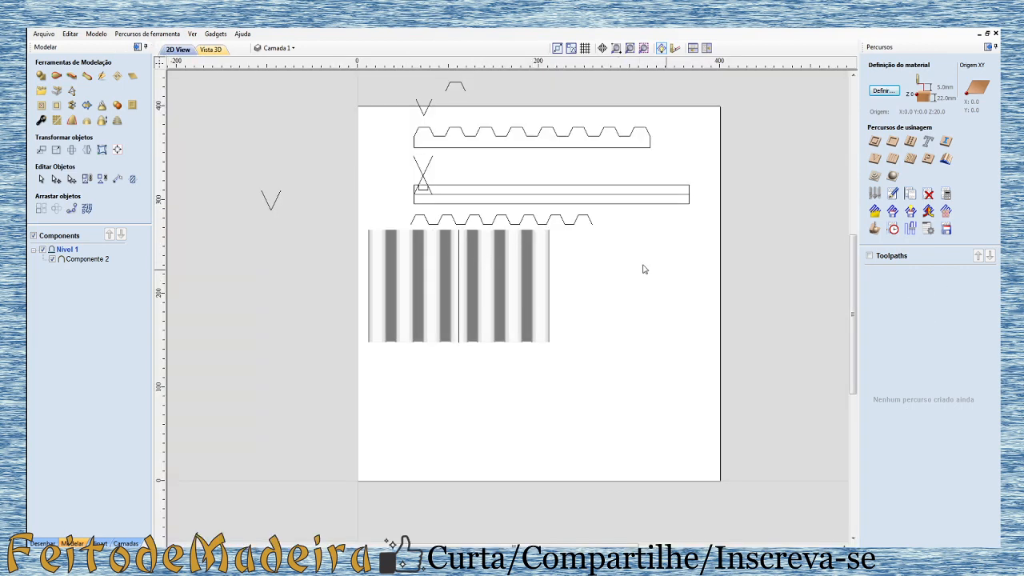
{"action": "left_click", "coordinate": [880, 182]}
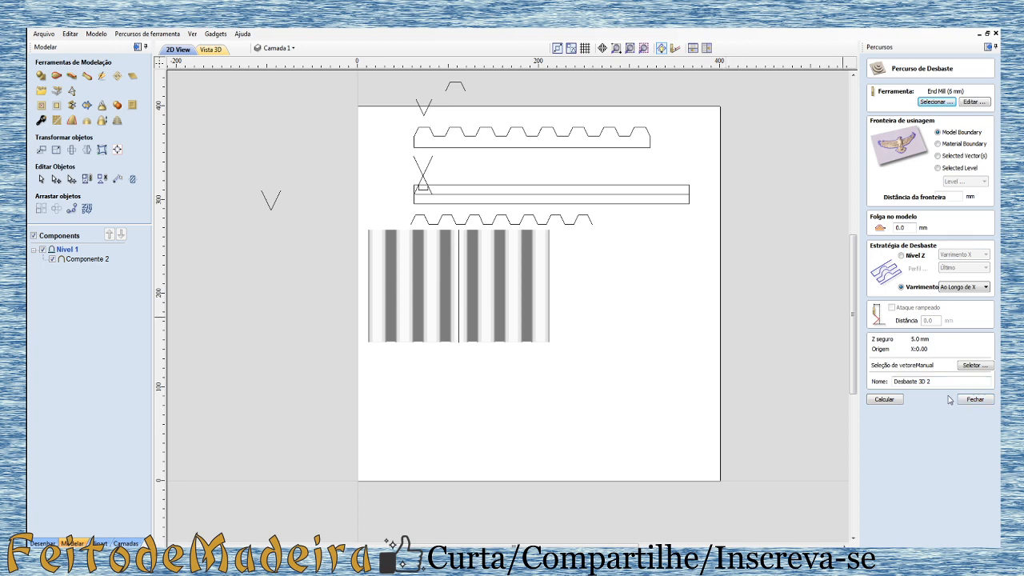
{"action": "left_click", "coordinate": [962, 399]}
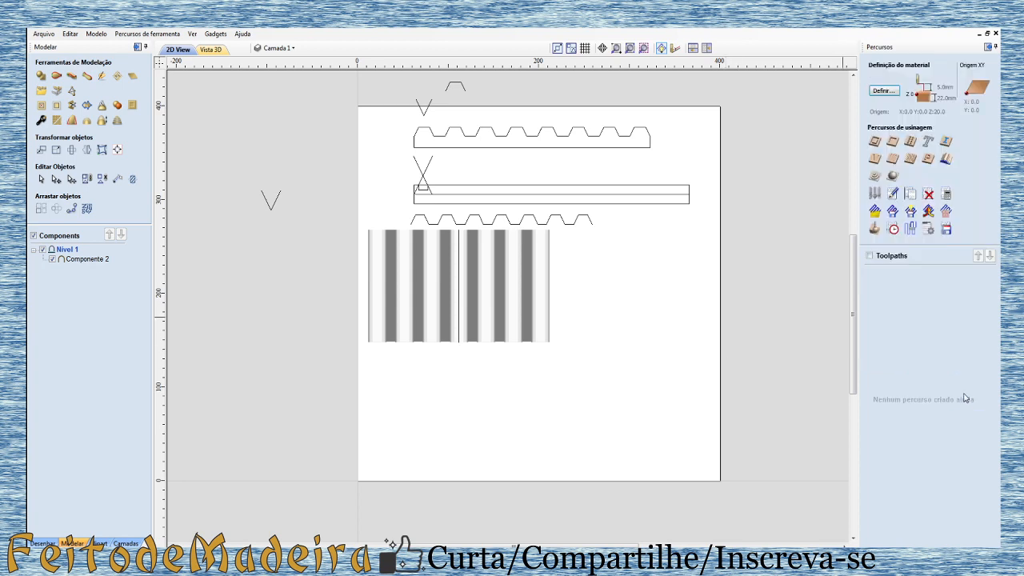
Step: Calculate a 3D finishing toolpath for the ridges with the 2 mm Topo Raso tool, Model Boundary and Varrimento strategy, and simulate it
{"action": "left_click", "coordinate": [893, 177]}
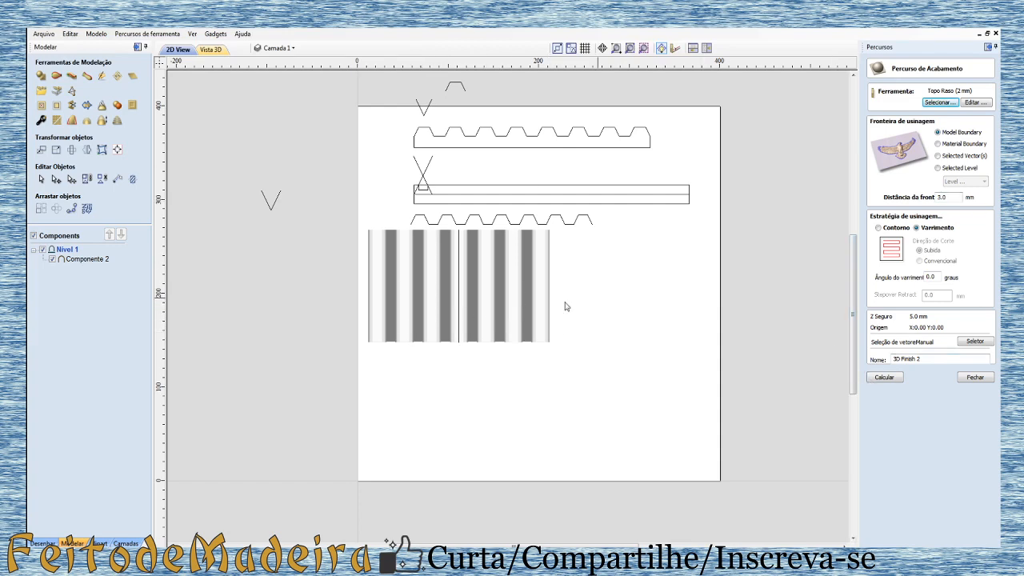
{"action": "left_click", "coordinate": [885, 377]}
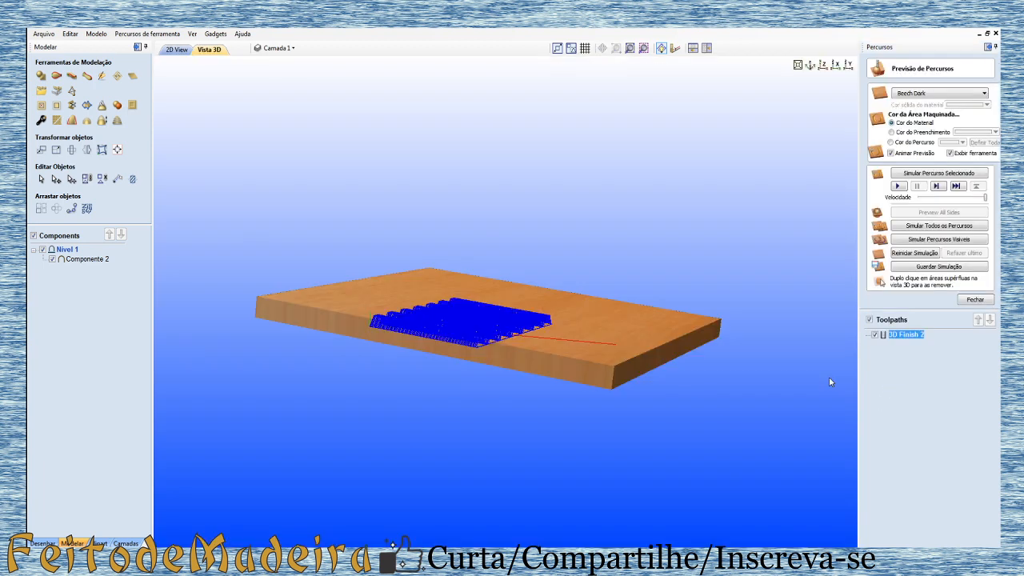
{"action": "left_click_drag", "start_coordinate": [607, 333], "coordinate": [399, 416]}
{"action": "left_click", "coordinate": [897, 186]}
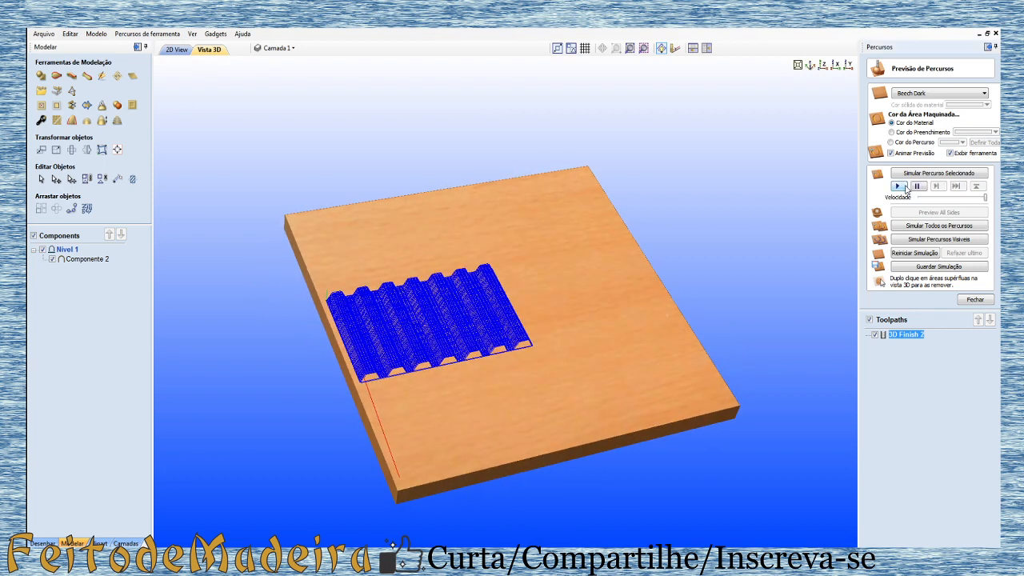
Step: Examine the simulated ridges and the edges of the machined pocket from several 3D angles
{"action": "left_click_drag", "start_coordinate": [583, 427], "coordinate": [362, 313]}
{"action": "left_click_drag", "start_coordinate": [506, 350], "coordinate": [571, 444]}
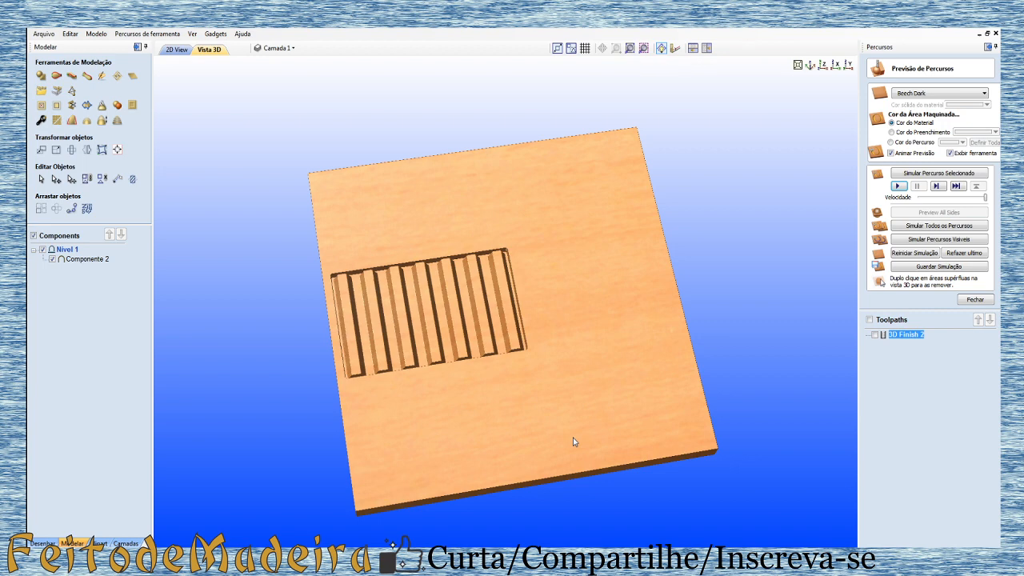
{"action": "left_click_drag", "start_coordinate": [572, 442], "coordinate": [465, 337]}
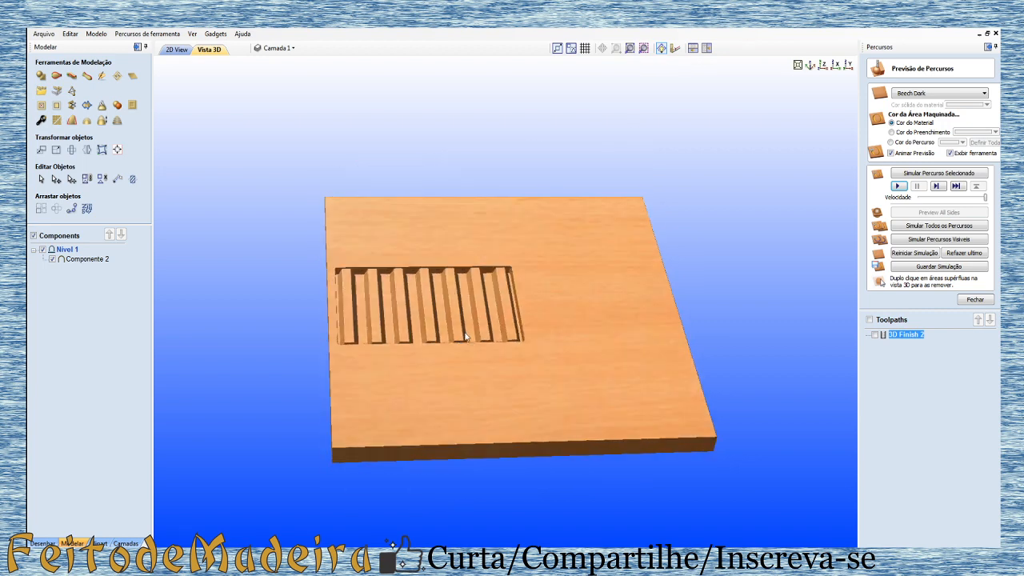
{"action": "scroll", "coordinate": [571, 272], "scroll_direction": "up", "scroll_amount": 6}
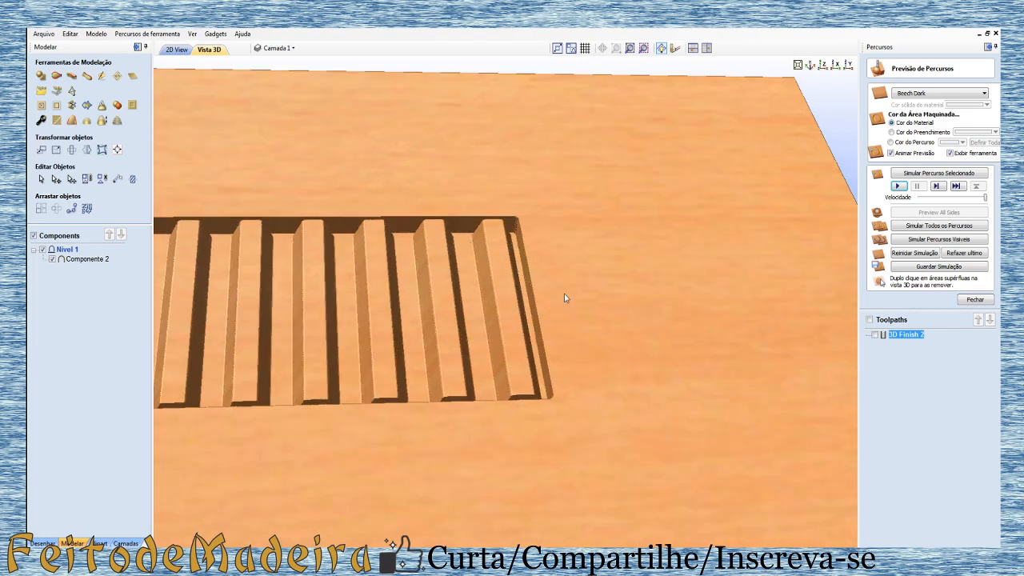
{"action": "left_click_drag", "start_coordinate": [564, 293], "coordinate": [629, 305]}
{"action": "left_click_drag", "start_coordinate": [686, 440], "coordinate": [505, 301]}
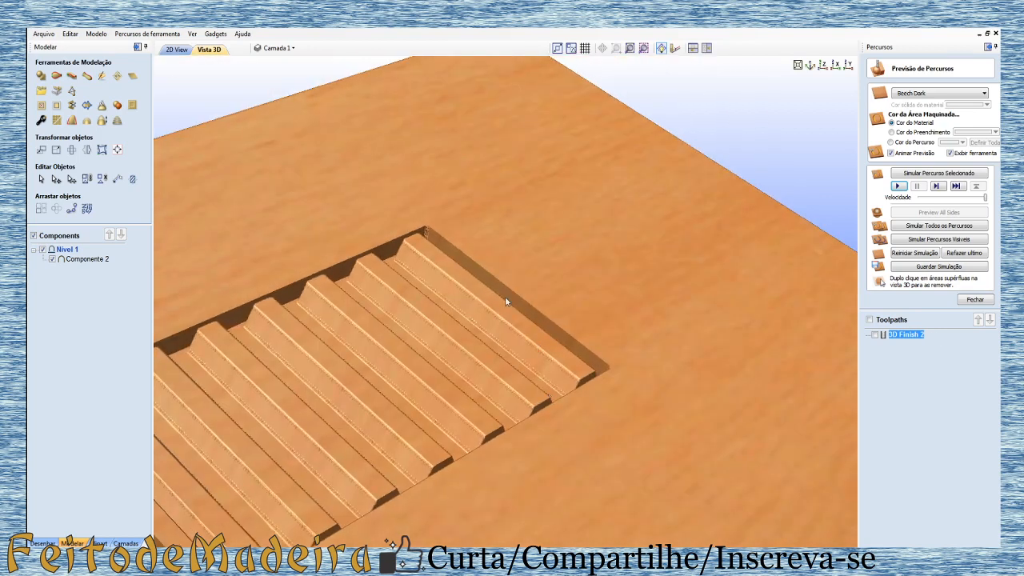
{"action": "left_click", "coordinate": [177, 50]}
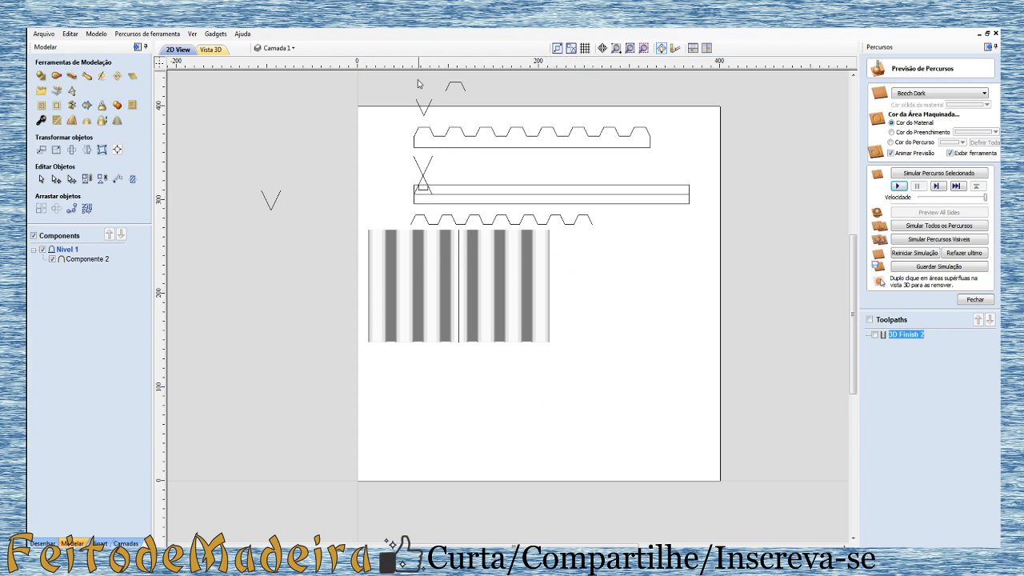
{"action": "left_click", "coordinate": [210, 50]}
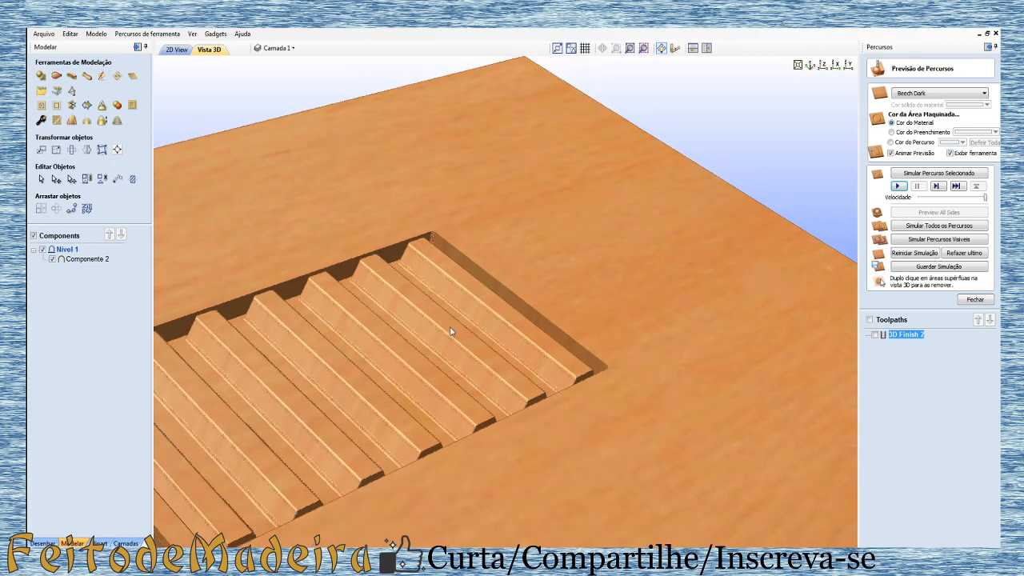
{"action": "left_click_drag", "start_coordinate": [365, 452], "coordinate": [527, 346]}
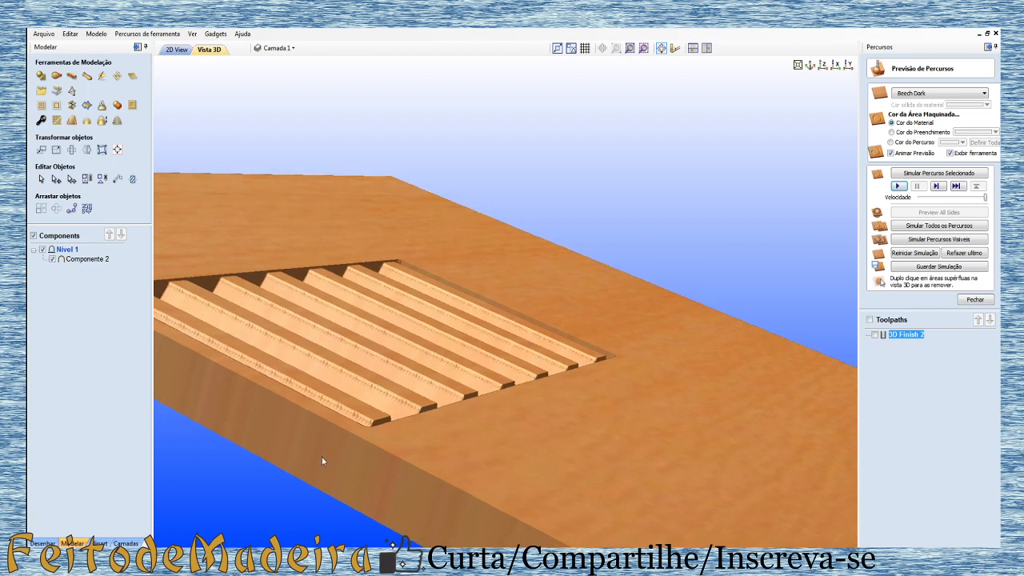
{"action": "left_click_drag", "start_coordinate": [302, 476], "coordinate": [381, 473]}
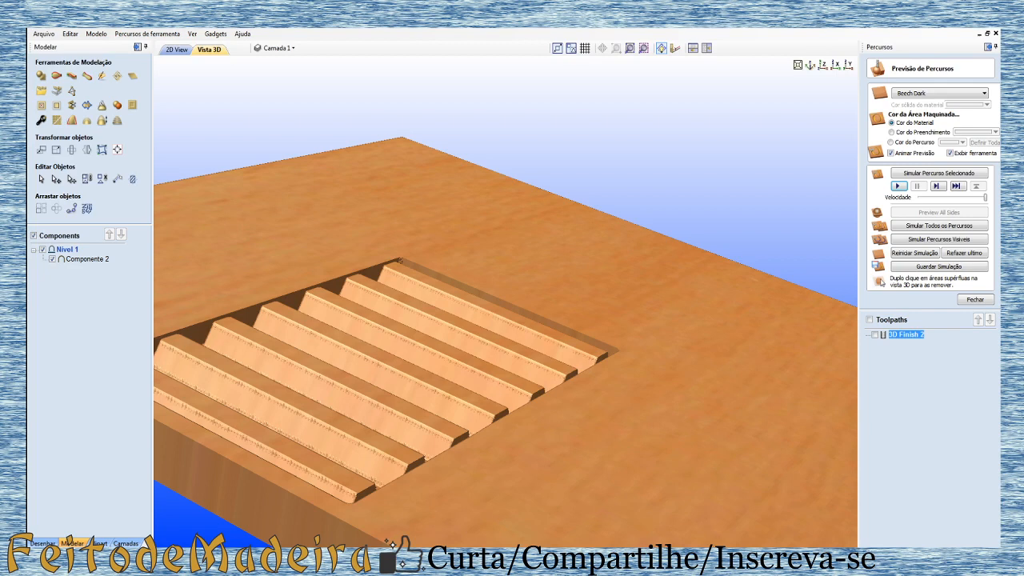
{"action": "left_click_drag", "start_coordinate": [592, 472], "coordinate": [407, 348]}
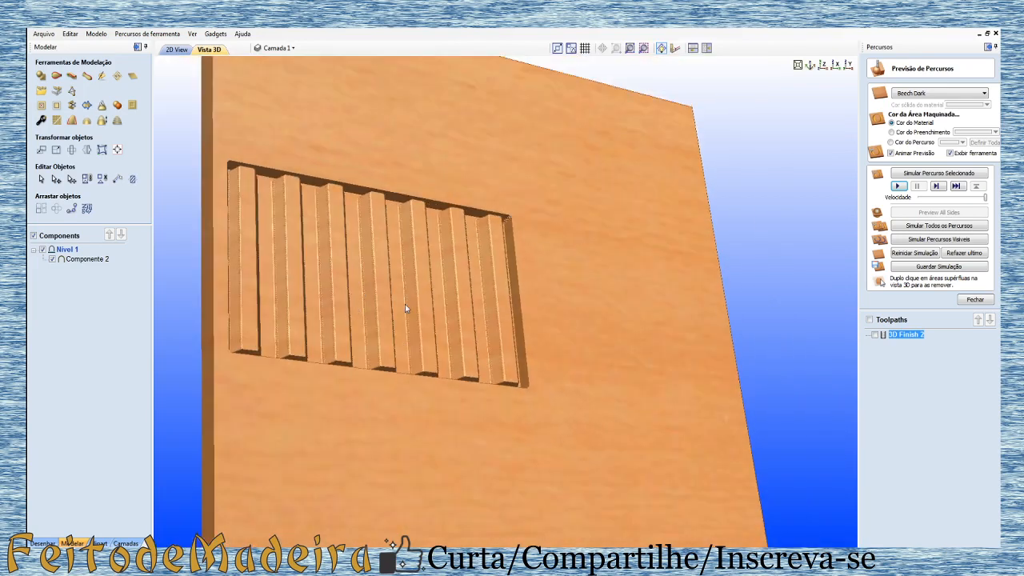
{"action": "scroll", "coordinate": [455, 309], "scroll_direction": "down", "scroll_amount": 2}
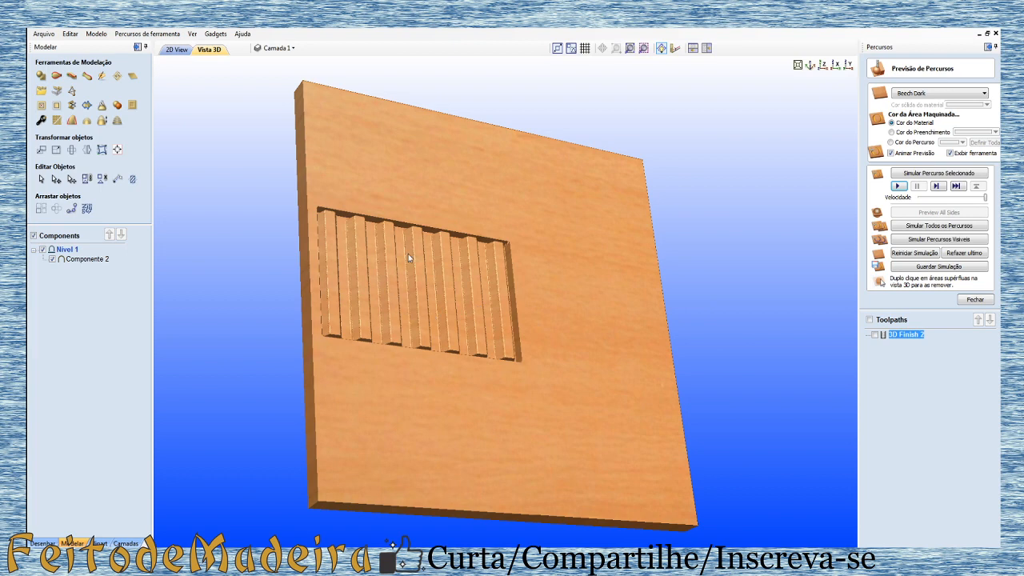
Step: Close the toolpath preview and draw a rectangle of 205 x 110 mm around the ridged component in the 2D layout
{"action": "left_click", "coordinate": [174, 49]}
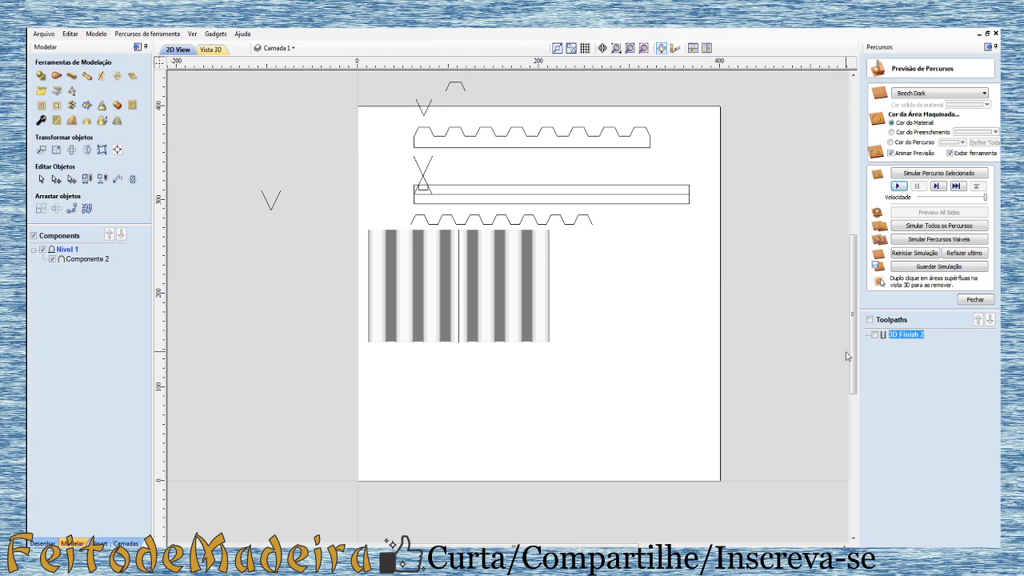
{"action": "left_click", "coordinate": [975, 301]}
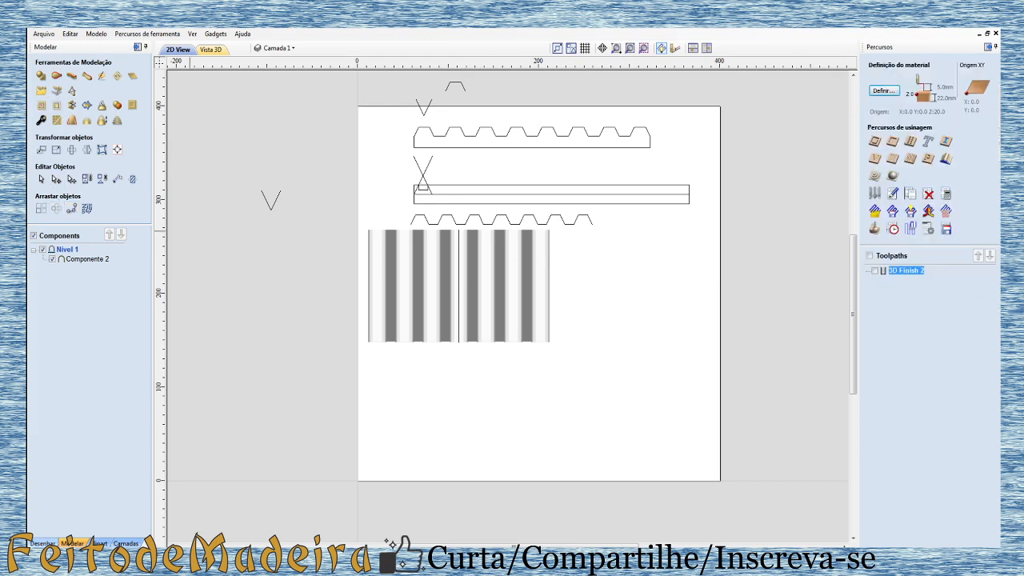
{"action": "left_click", "coordinate": [42, 543]}
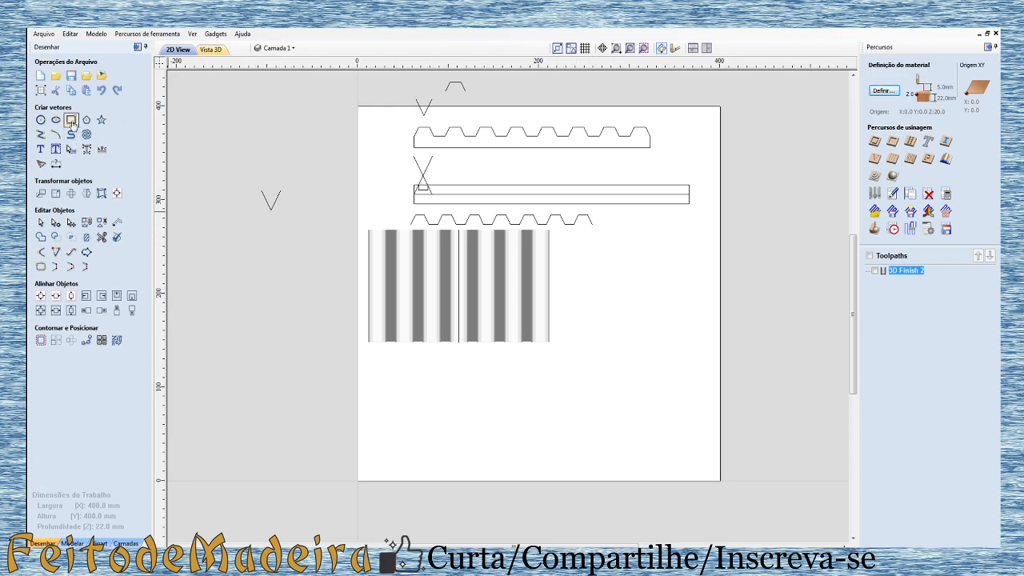
{"action": "left_click", "coordinate": [72, 120]}
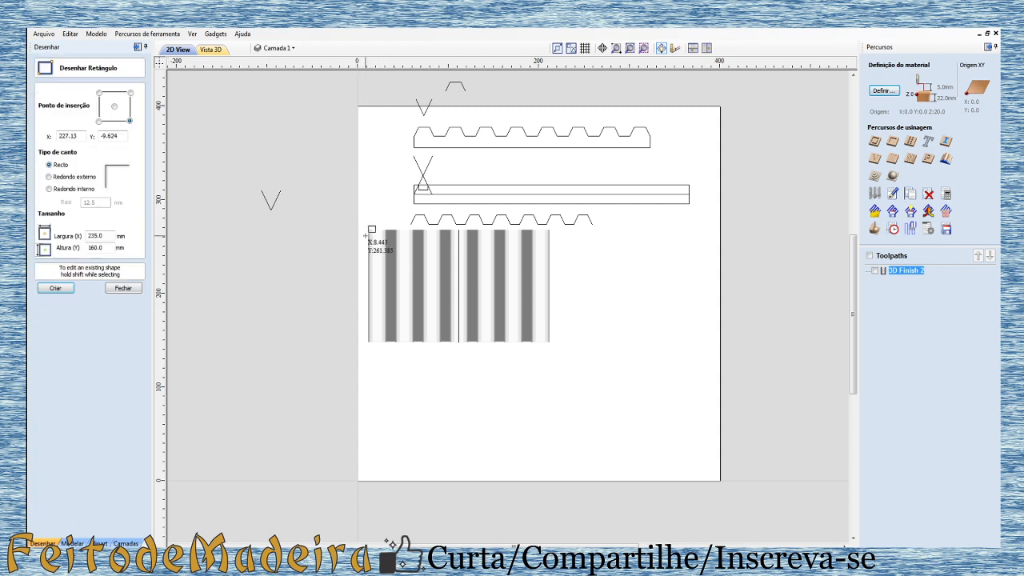
{"action": "mouse_move", "coordinate": [368, 234]}
{"action": "left_mouse_down"}
{"action": "mouse_move", "coordinate": [580, 300]}
{"action": "mouse_move", "coordinate": [538, 330]}
{"action": "mouse_move", "coordinate": [562, 332]}
{"action": "mouse_move", "coordinate": [551, 339]}
{"action": "left_mouse_up"}
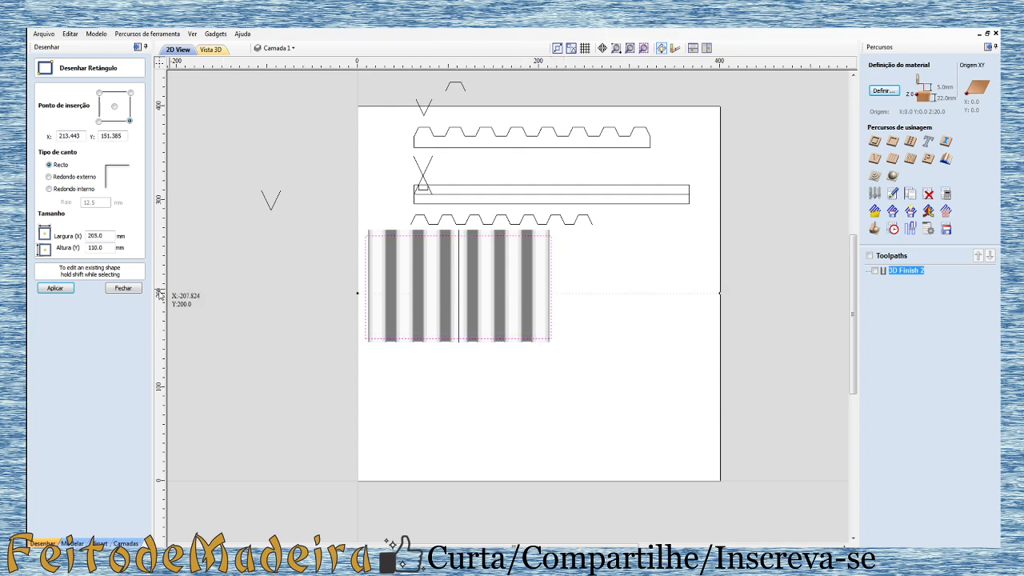
{"action": "left_click", "coordinate": [123, 288]}
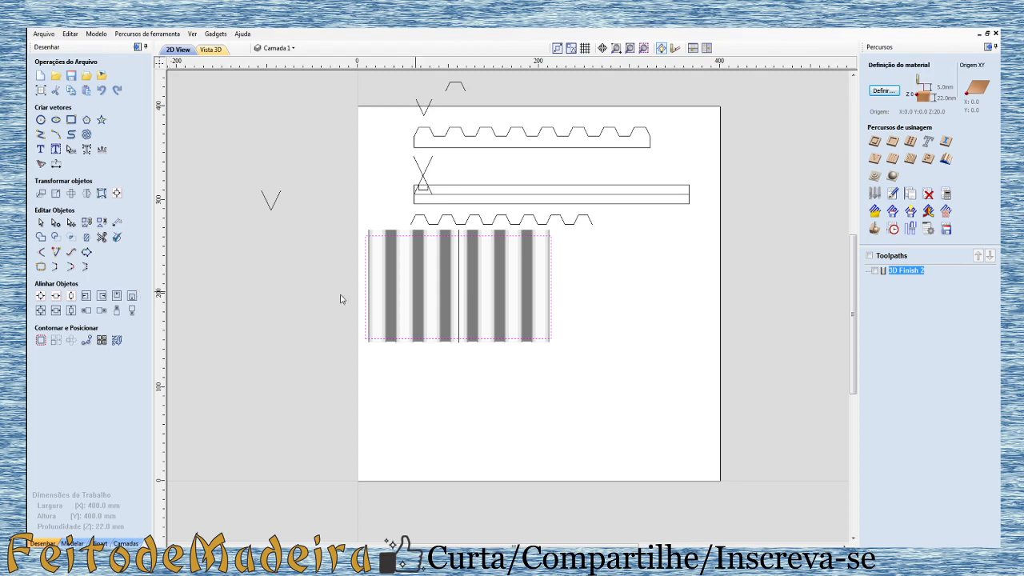
Step: Calculate a 2D profile toolpath inside the rectangle with a cutting depth of 22 mm and simulate it
{"action": "left_click", "coordinate": [874, 142]}
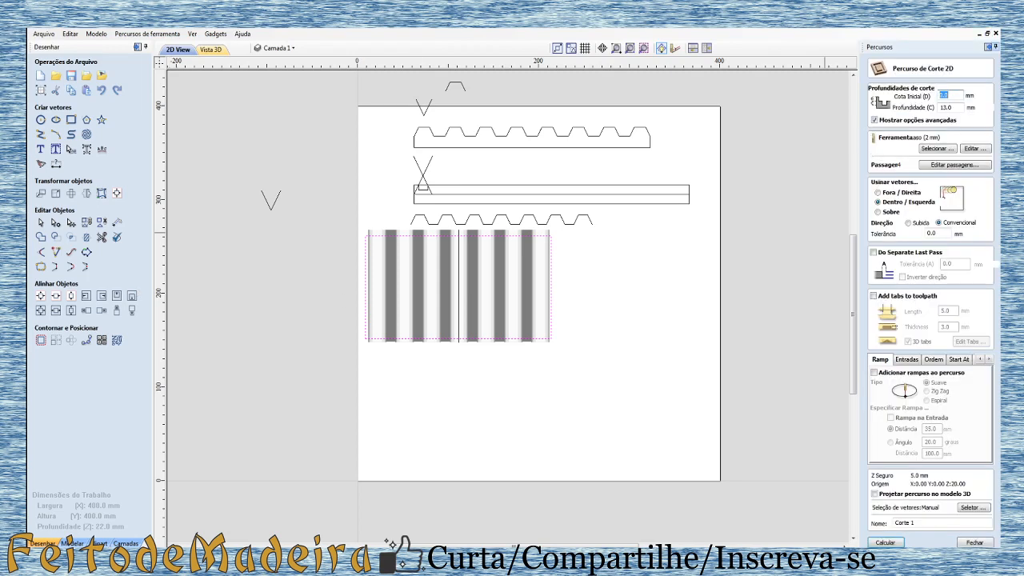
{"action": "key", "text": "Tab"}
{"action": "type", "text": "22"}
{"action": "left_click", "coordinate": [884, 543]}
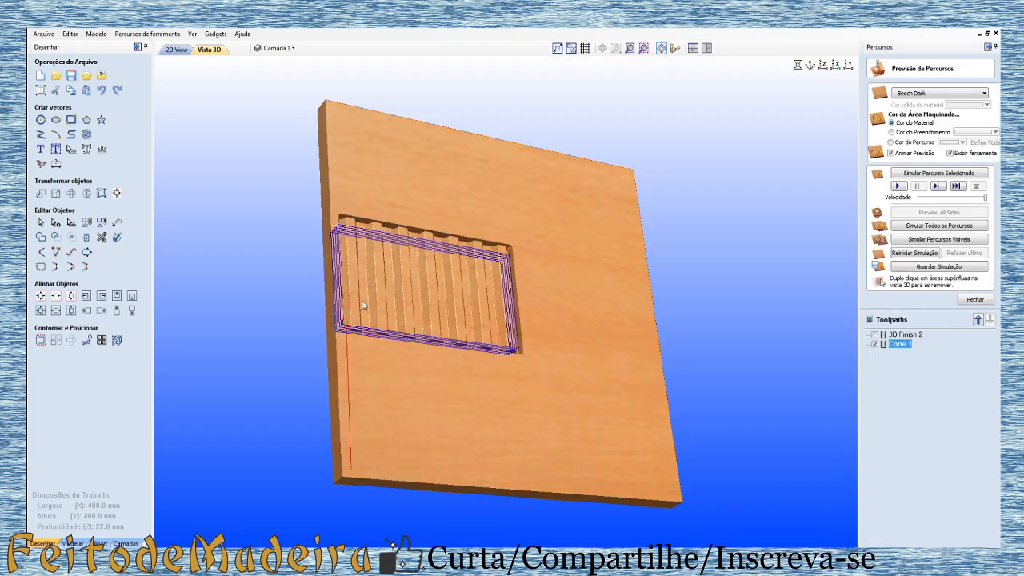
{"action": "left_click", "coordinate": [897, 185]}
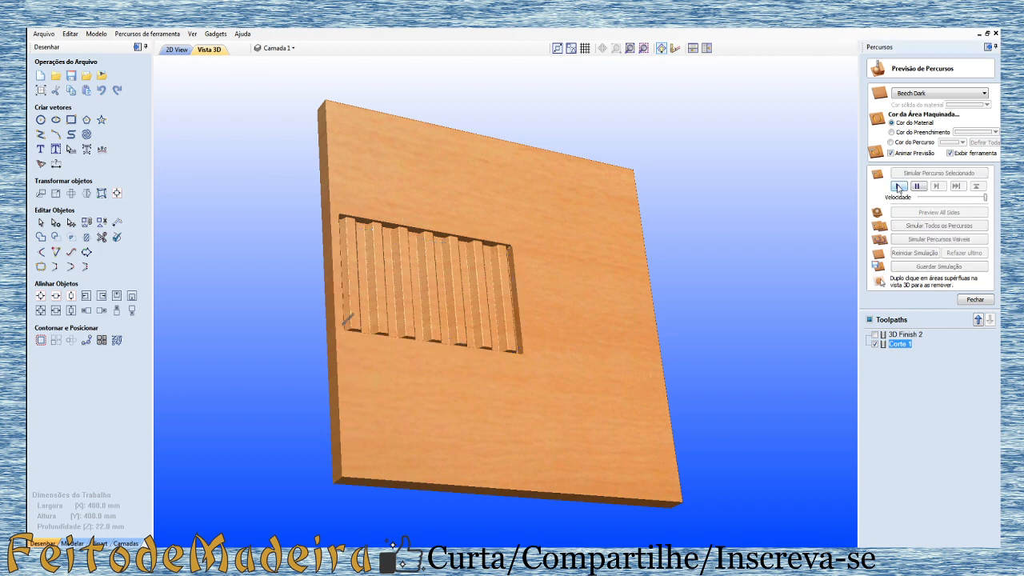
Step: Remove the surplus stock around the cut-out ridged panel in the simulation and inspect the finished part from several 3D angles
{"action": "double_click", "coordinate": [559, 340]}
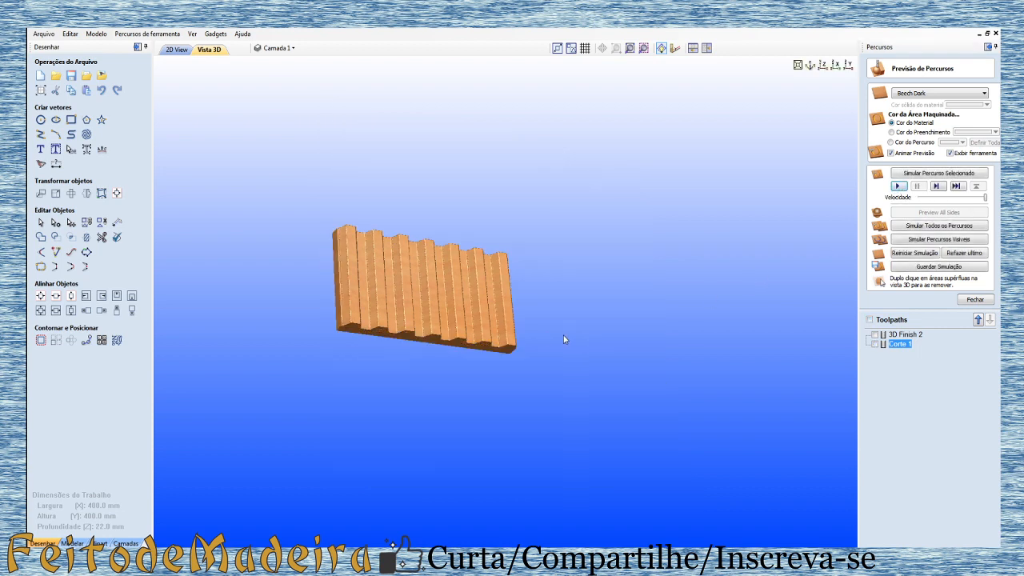
{"action": "left_click_drag", "start_coordinate": [565, 340], "coordinate": [389, 274]}
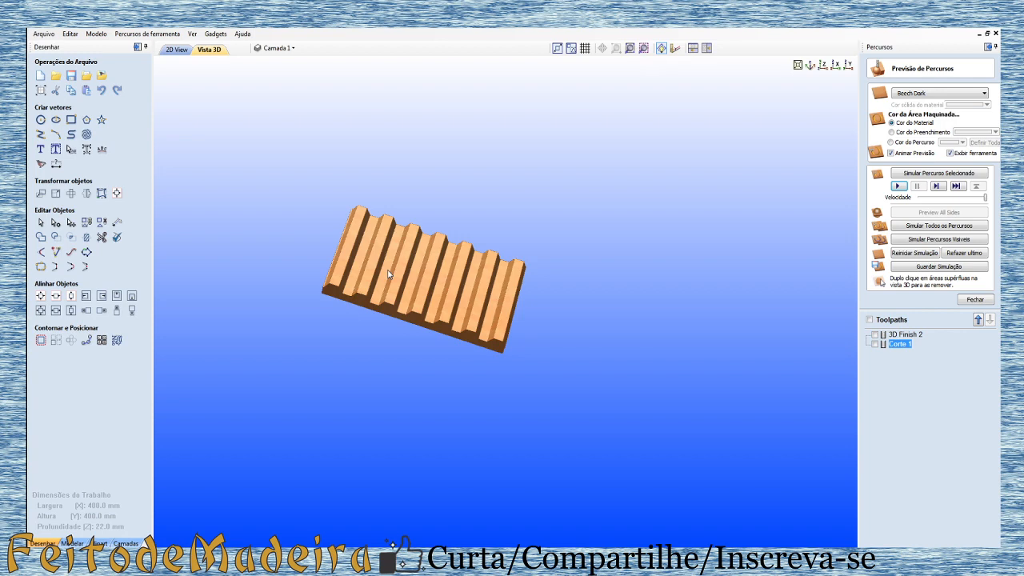
{"action": "left_click_drag", "start_coordinate": [440, 299], "coordinate": [376, 184]}
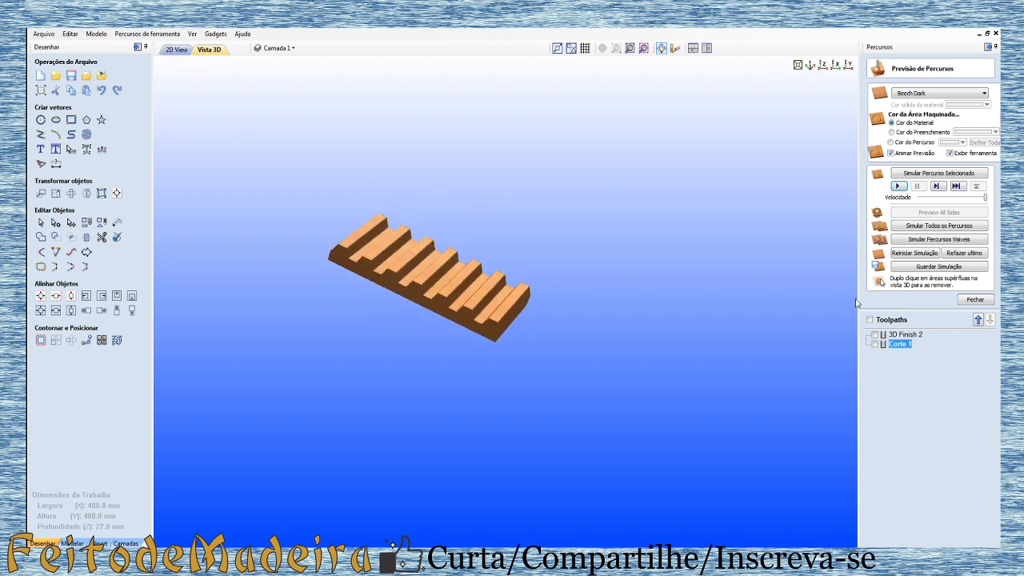
Step: Reset the machining simulation and close the toolpath preview to view the ridged 3D model at a lower angle
{"action": "left_click", "coordinate": [908, 254]}
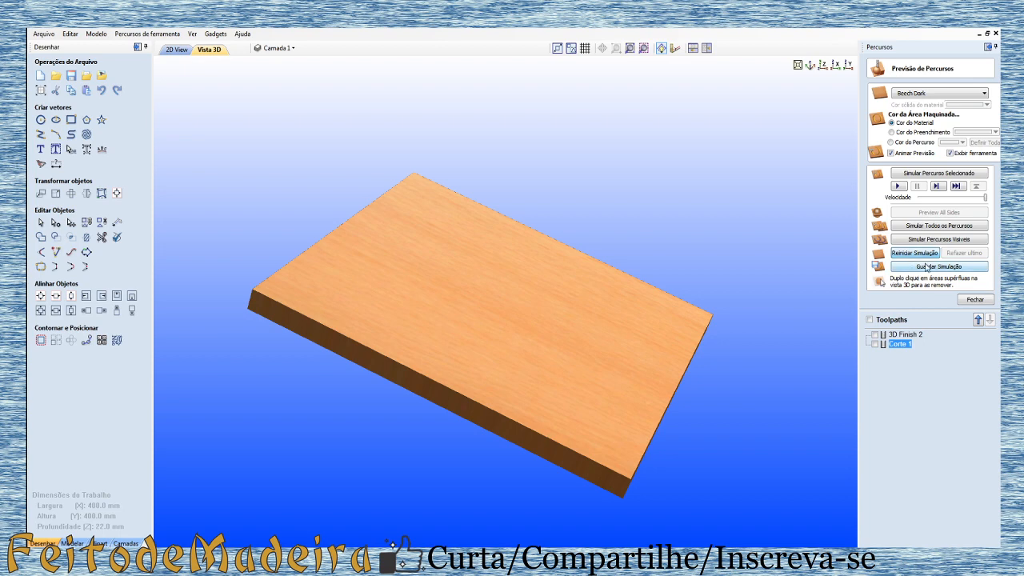
{"action": "left_click", "coordinate": [975, 299]}
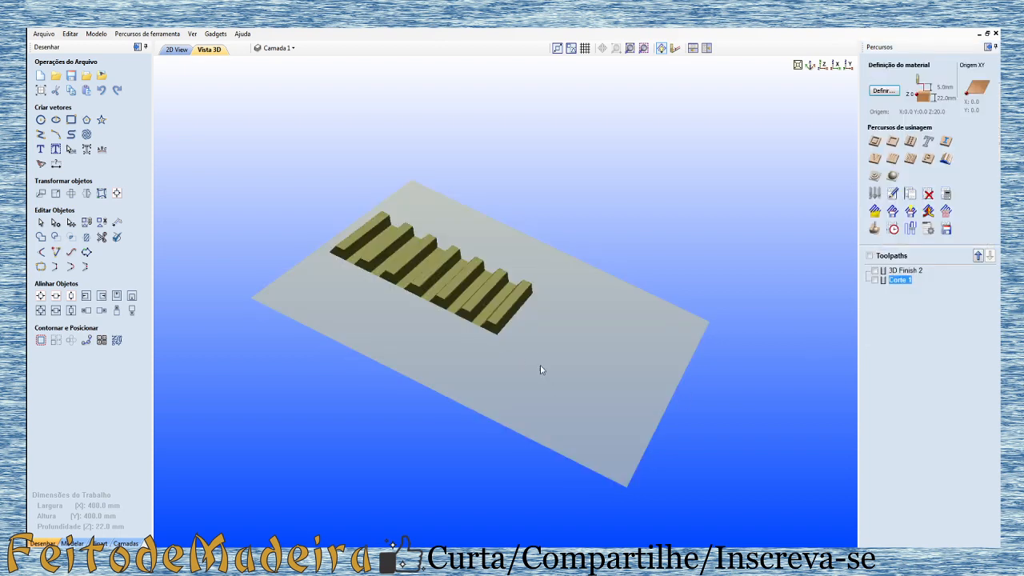
{"action": "left_click_drag", "start_coordinate": [540, 370], "coordinate": [491, 332]}
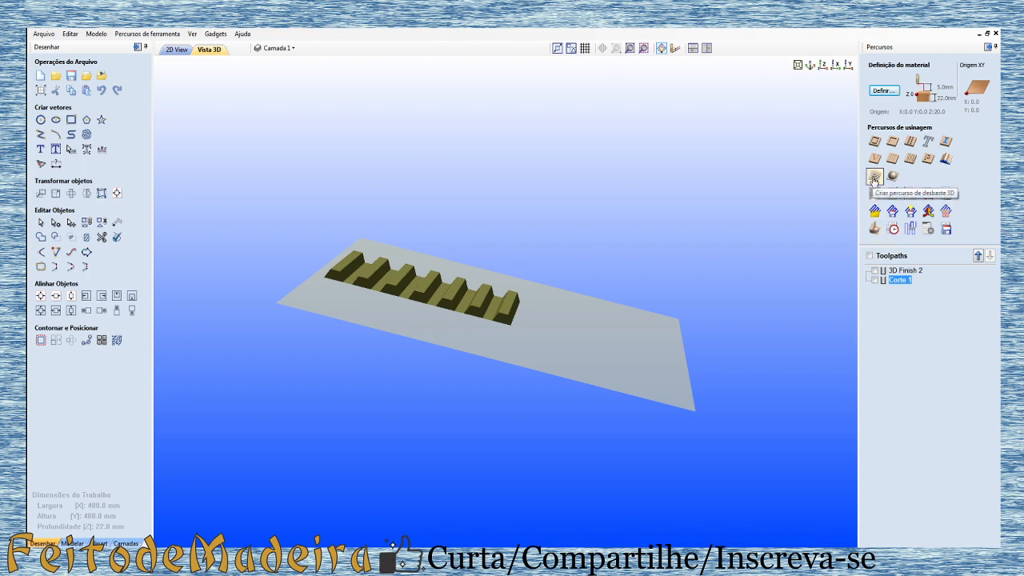
Step: Reopen the toolpath preview, simulate the 3D Finish 2 toolpath on the uncut stock and inspect the machined ridges
{"action": "left_click", "coordinate": [871, 229]}
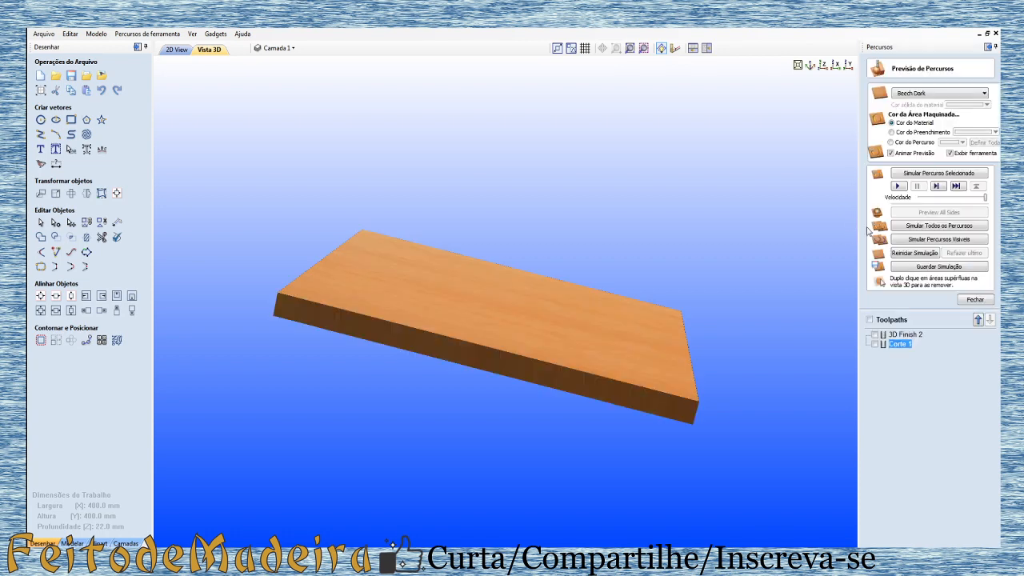
{"action": "mouse_move", "coordinate": [383, 299]}
{"action": "left_mouse_down"}
{"action": "mouse_move", "coordinate": [392, 323]}
{"action": "mouse_move", "coordinate": [391, 296]}
{"action": "left_mouse_up"}
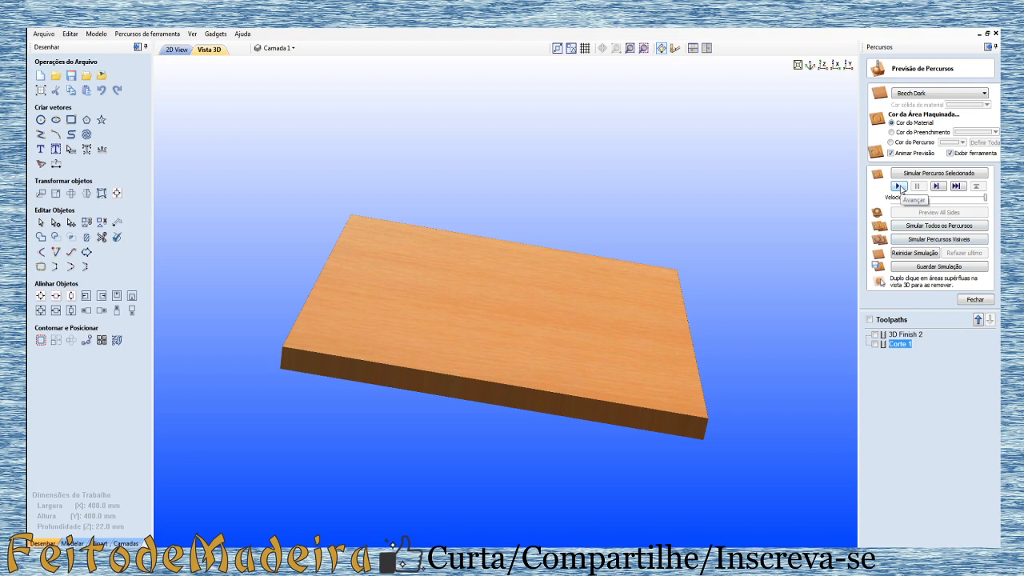
{"action": "left_click", "coordinate": [900, 186]}
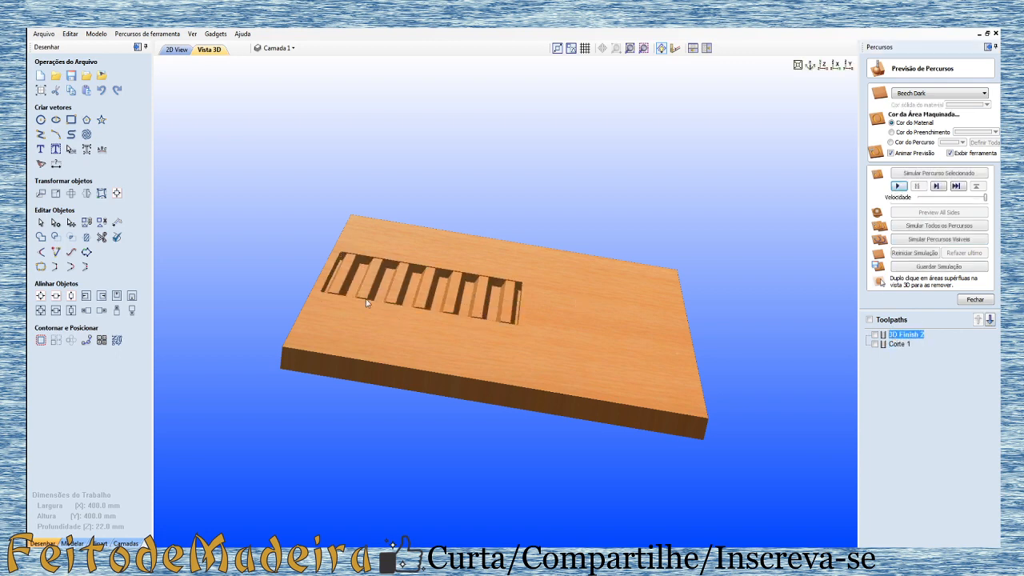
{"action": "left_click_drag", "start_coordinate": [469, 319], "coordinate": [470, 276]}
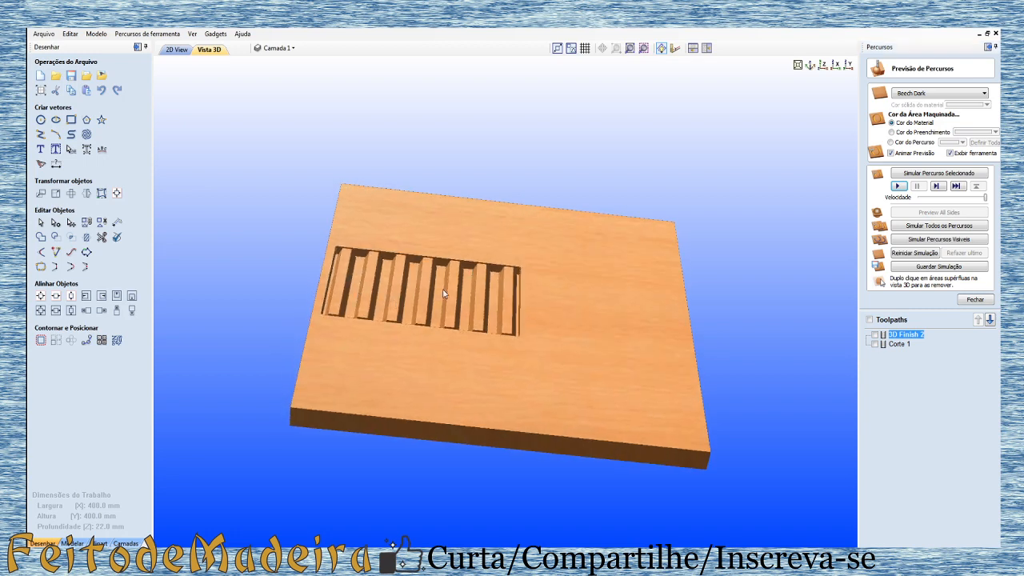